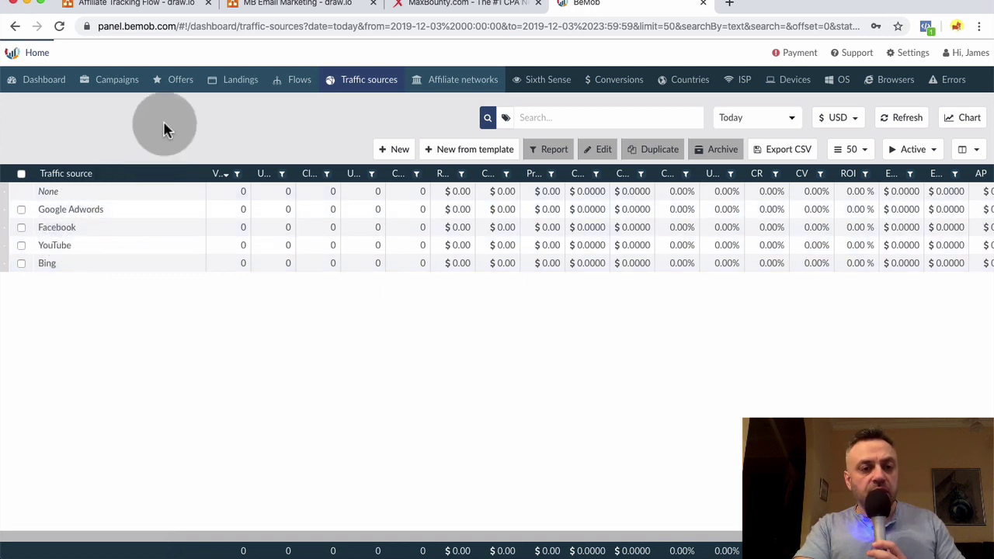
Review the tracker's lists of affiliate networks, landings, offers and campaigns.
left_click(447, 81)
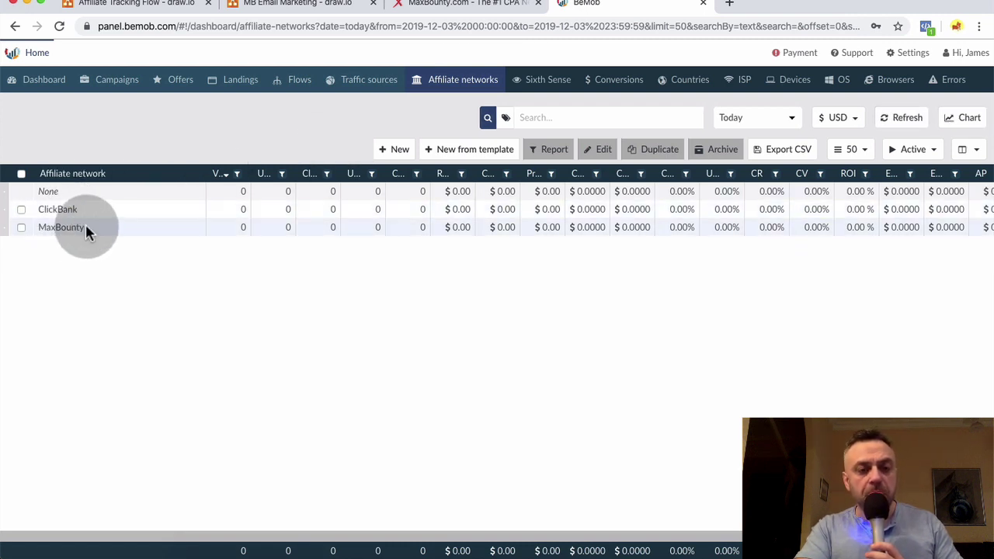
left_click(235, 80)
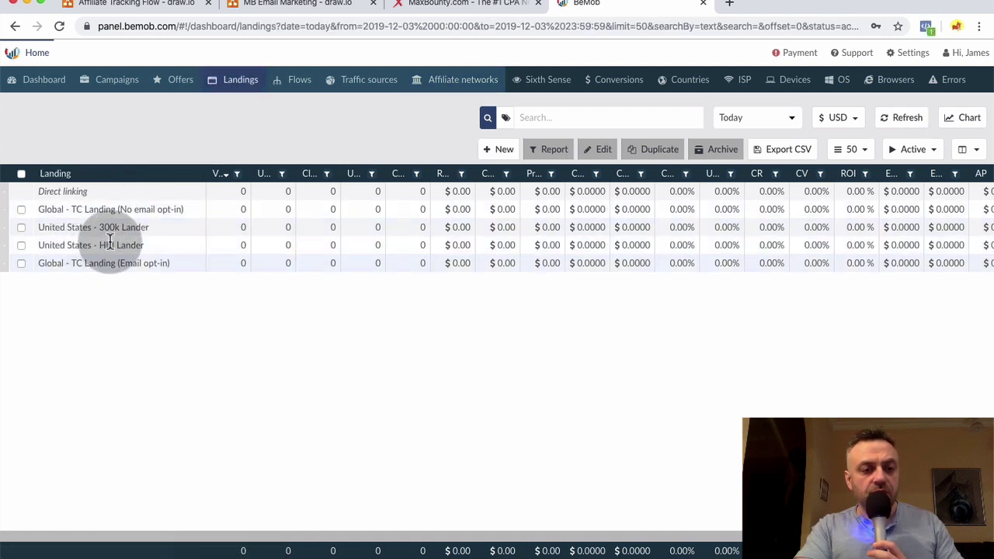
left_click(183, 82)
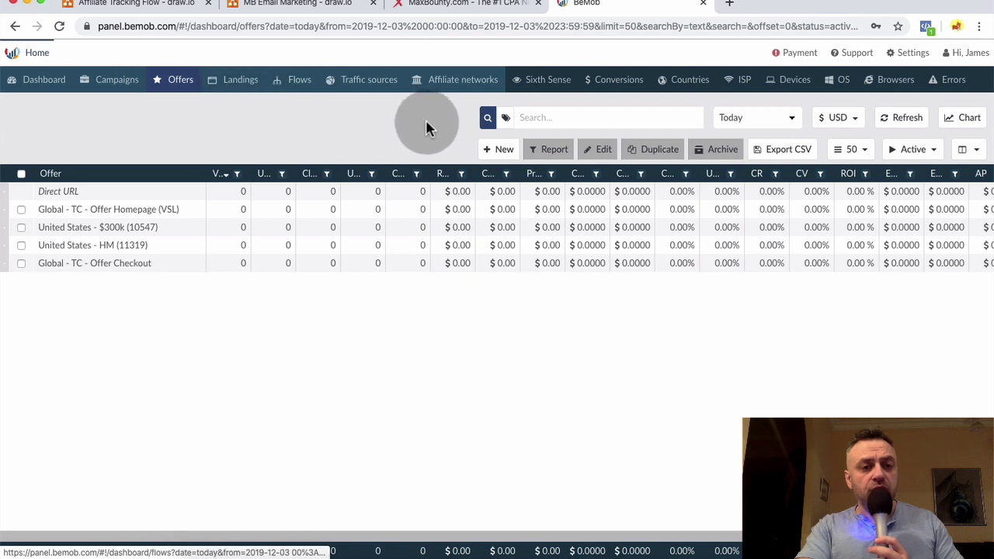
left_click(118, 84)
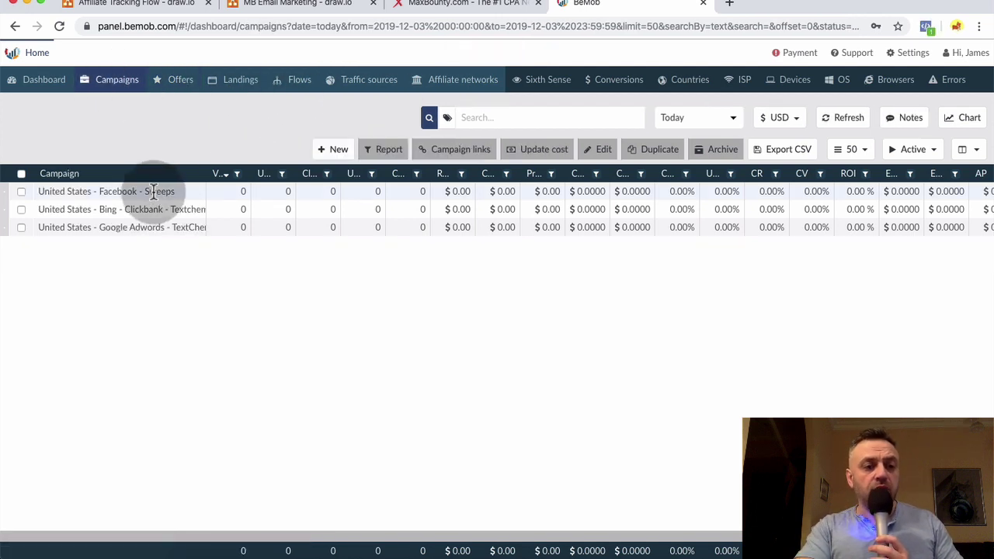
Open the United States - Facebook - Sweeps campaign for editing and review its campaign details down to the cost model.
left_click(153, 191)
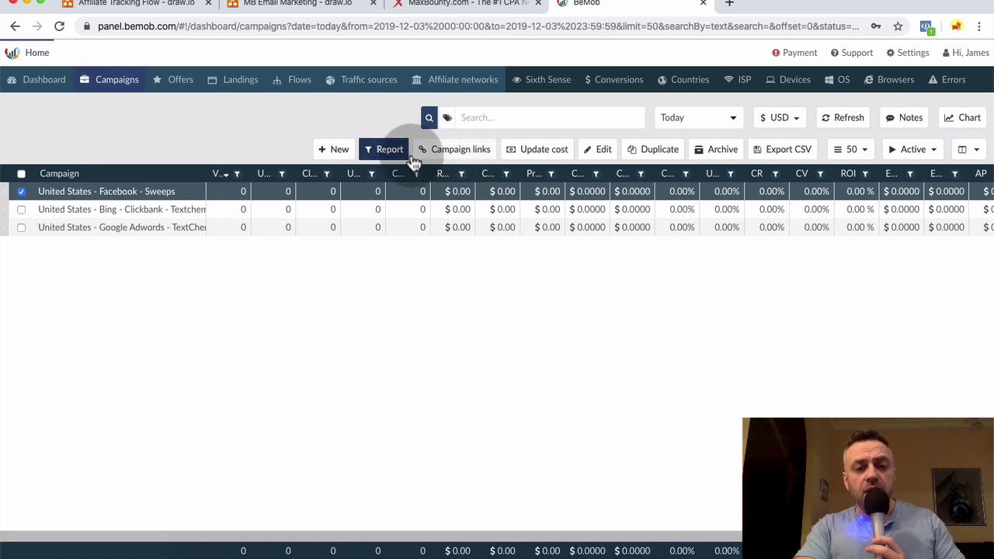
left_click(603, 154)
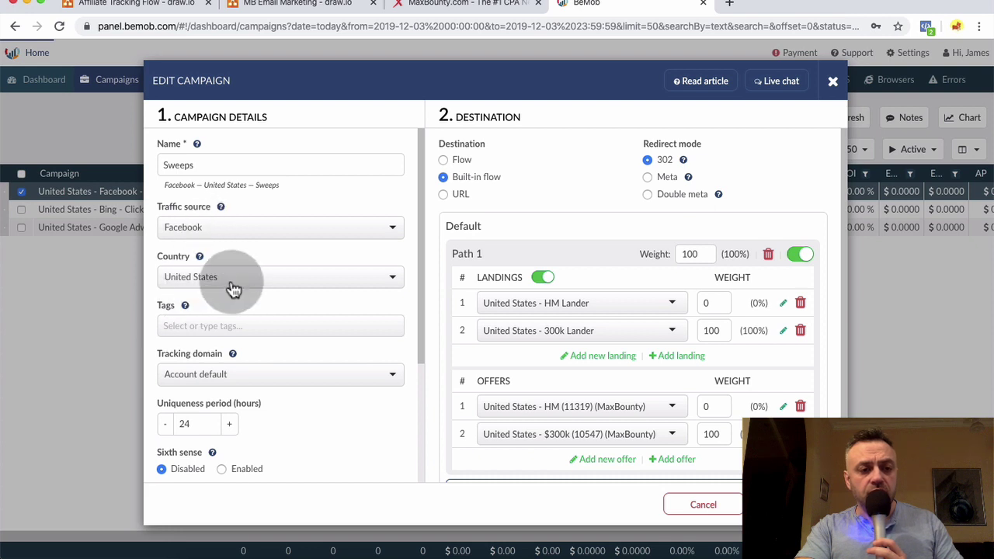
scroll(284, 411, "down", 3)
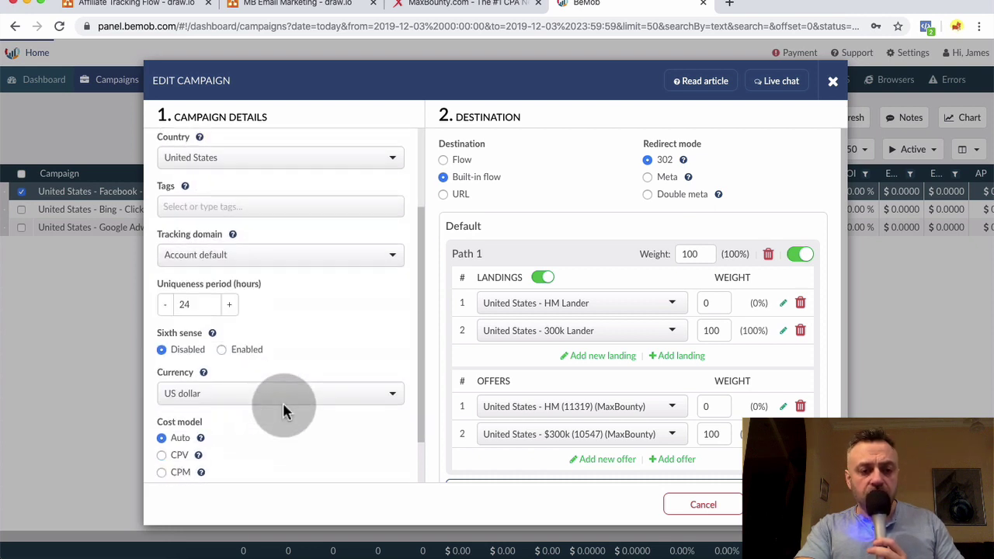
scroll(230, 436, "down", 2)
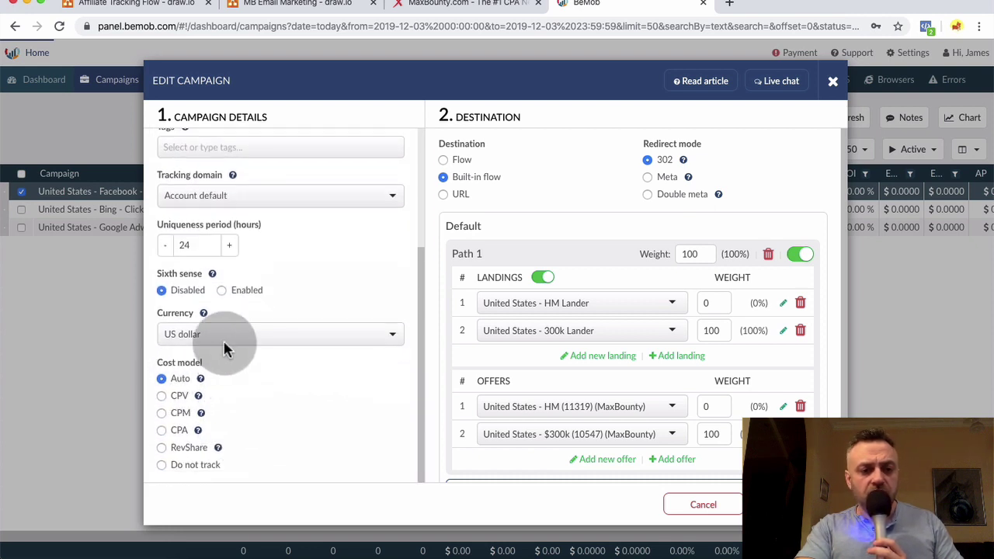
scroll(248, 349, "up", 5)
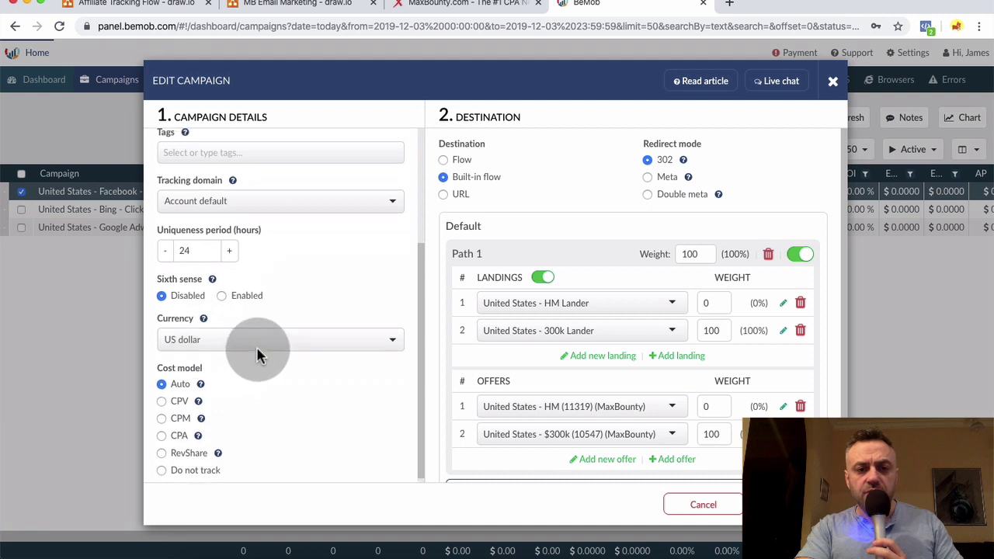
Compare the campaign's URL and Built-in flow destinations, examine the landing and offer weights, and leave the editor without saving.
left_click(445, 193)
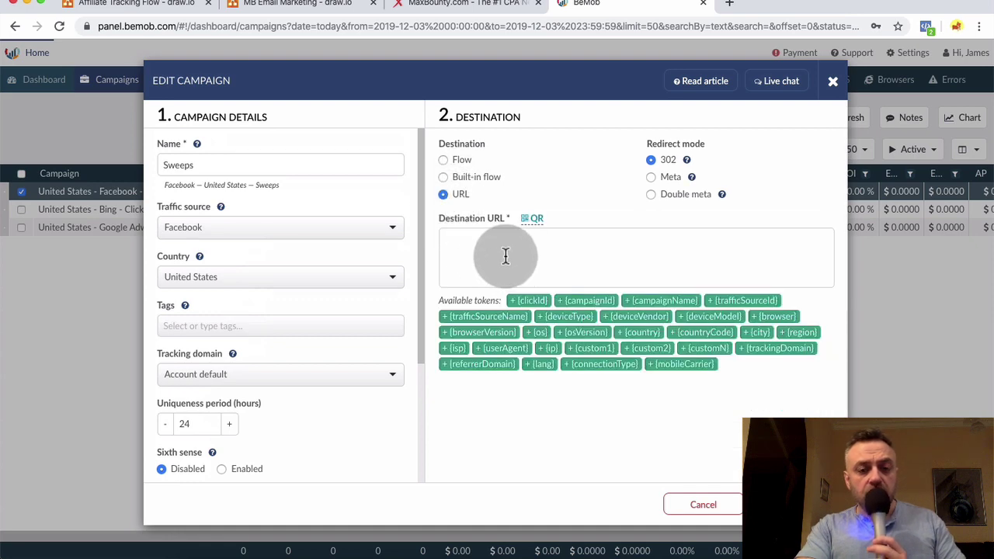
left_click(444, 177)
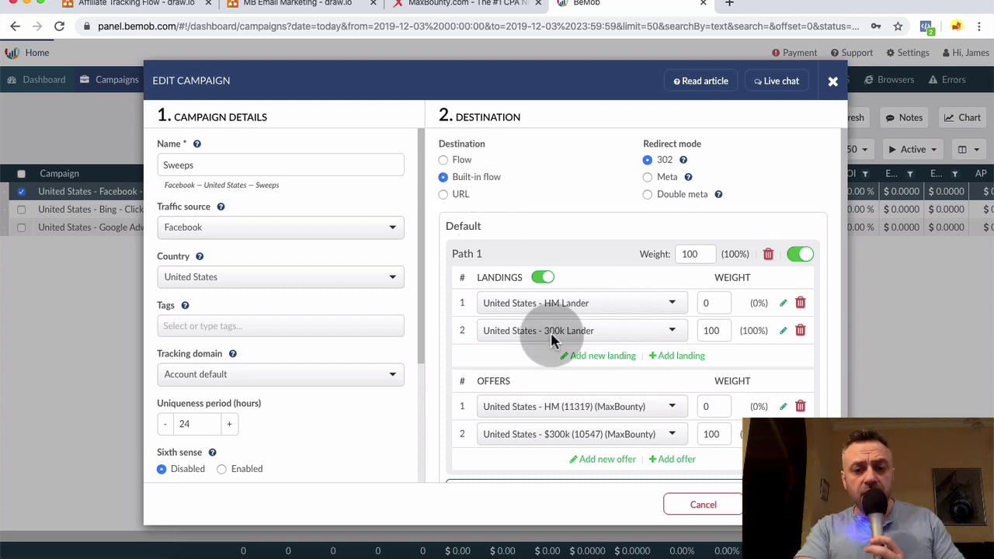
scroll(595, 350, "down", 2)
scroll(595, 349, "up", 2)
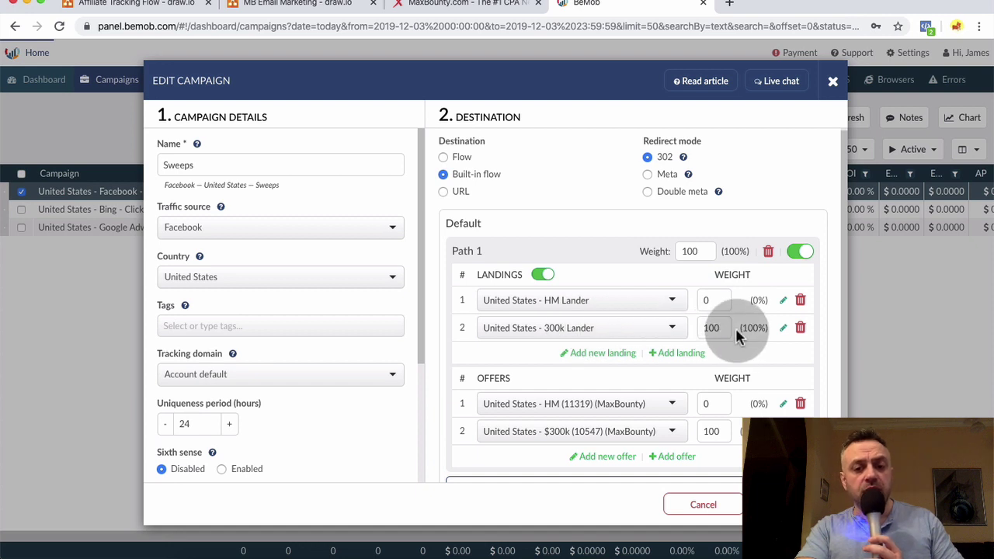
scroll(582, 377, "down", 2)
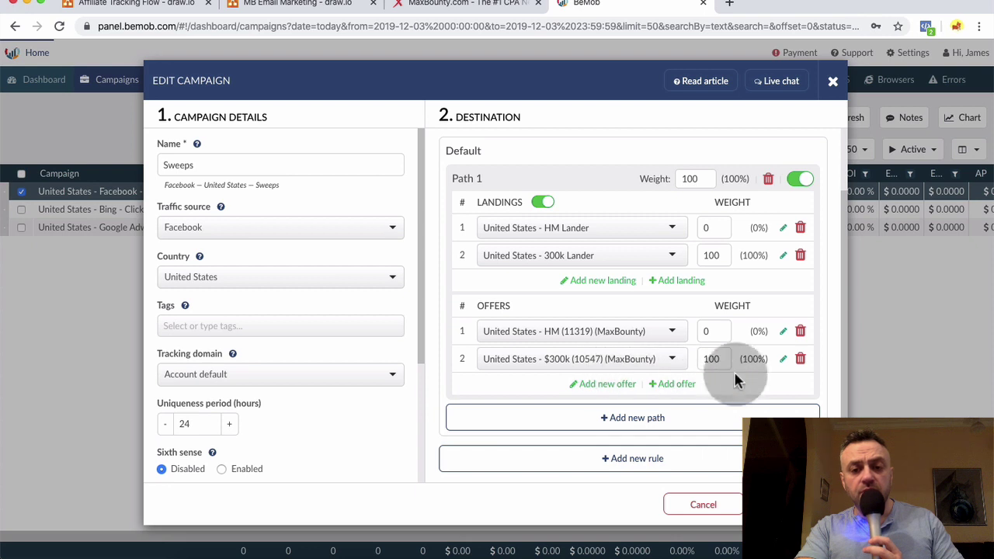
scroll(706, 376, "up", 2)
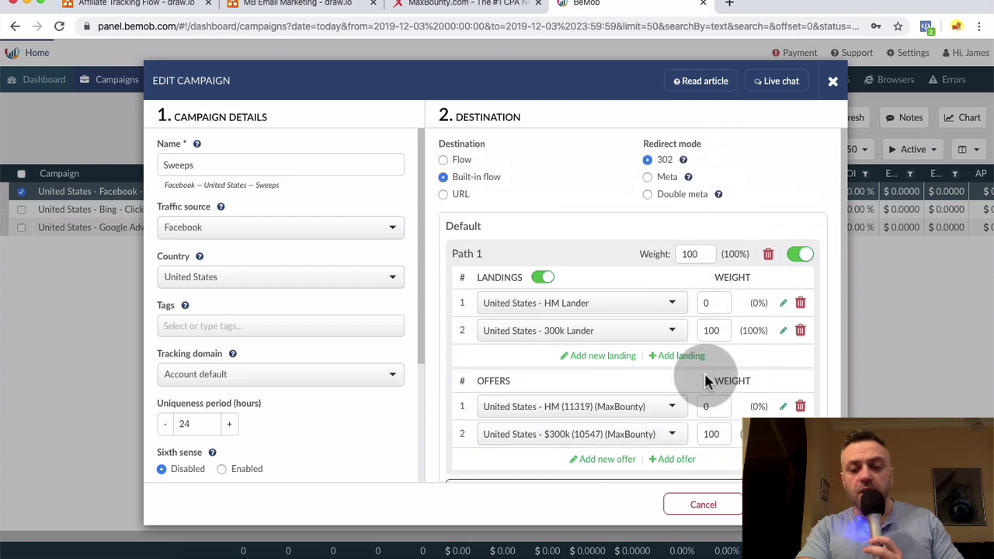
left_click(703, 507)
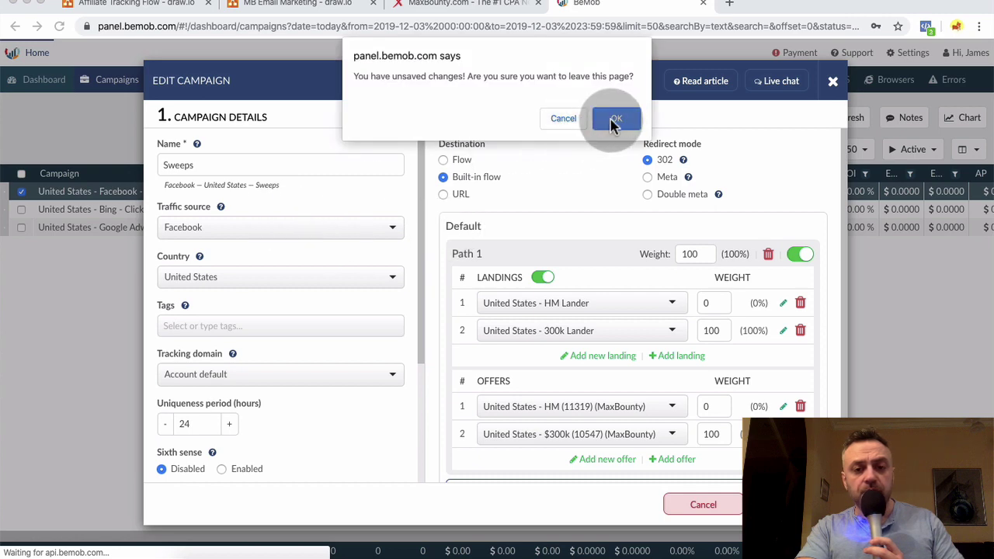
left_click(612, 118)
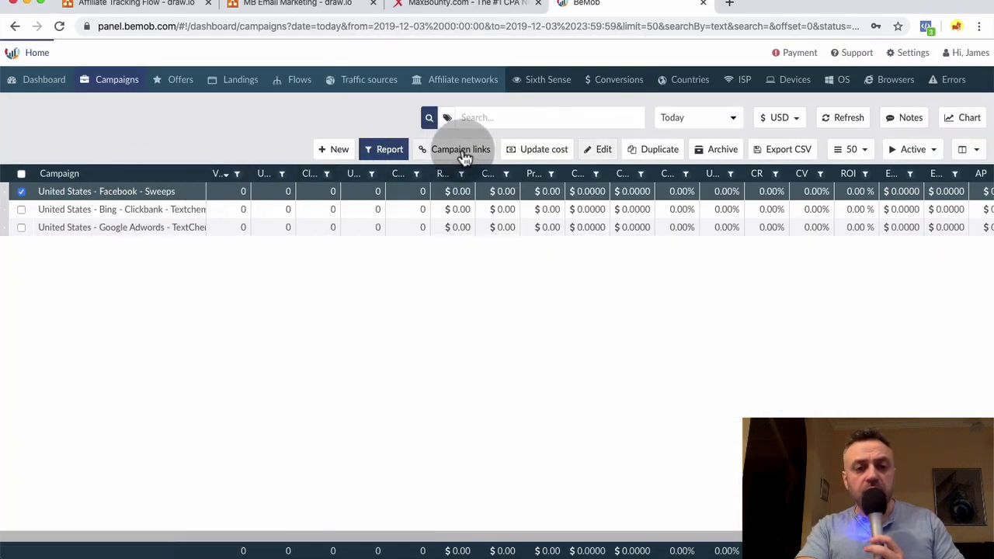
Open the campaign links of the Facebook Sweeps campaign and look through the full list of URLs, pixels and scripts.
left_click(454, 151)
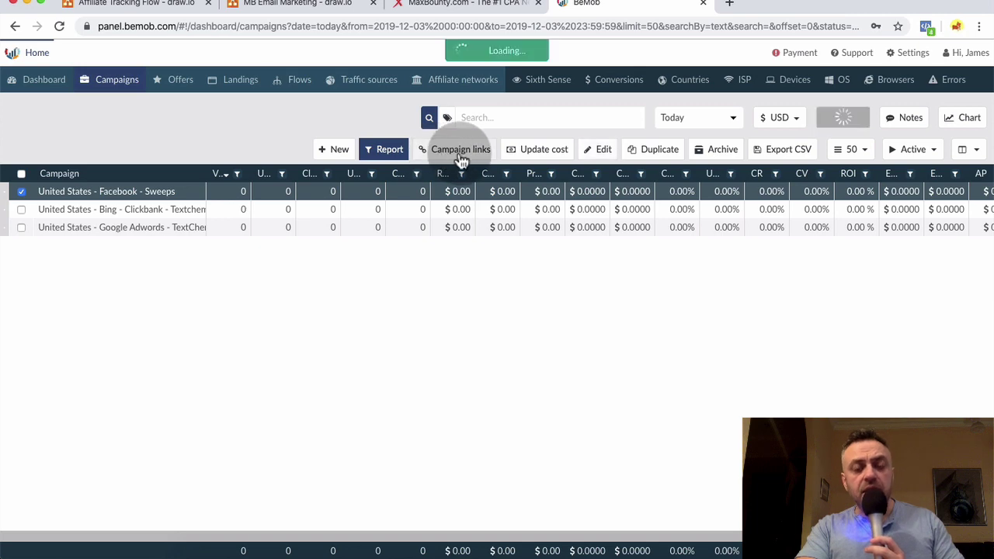
scroll(429, 302, "down", 5)
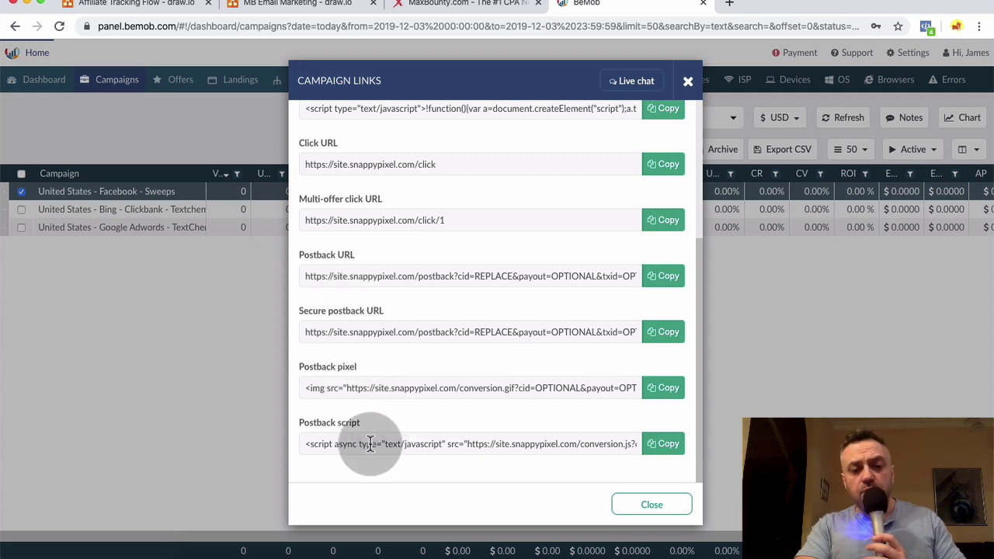
scroll(377, 330, "up", 3)
scroll(394, 332, "down", 3)
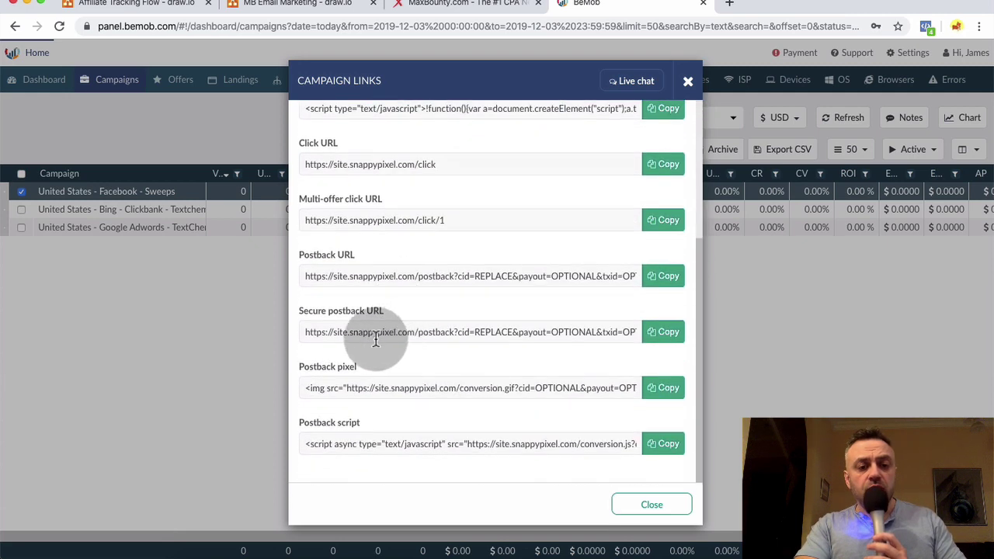
scroll(376, 340, "up", 3)
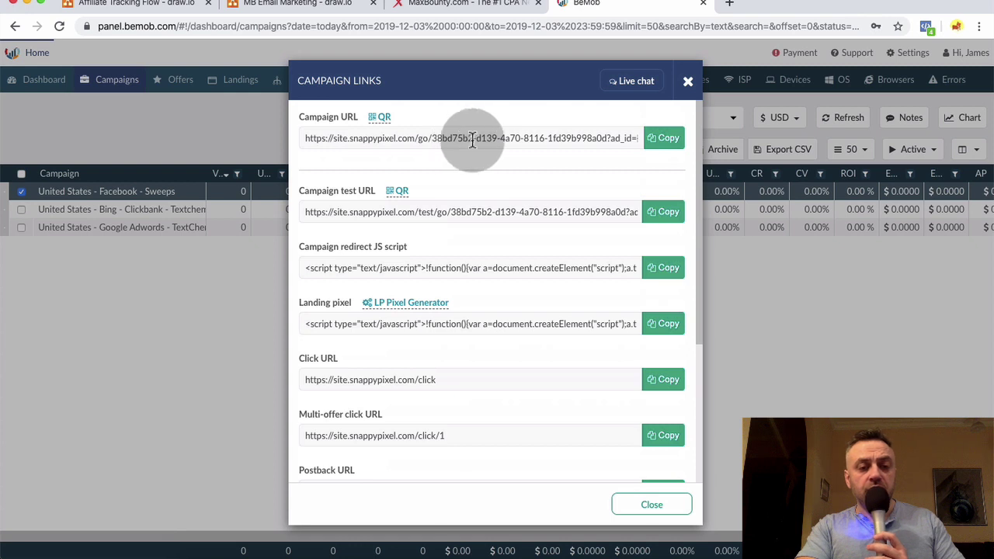
Examine the Campaign URL from start to end, including its ad, ad set and campaign name tokens.
left_click_drag(474, 139, 657, 148)
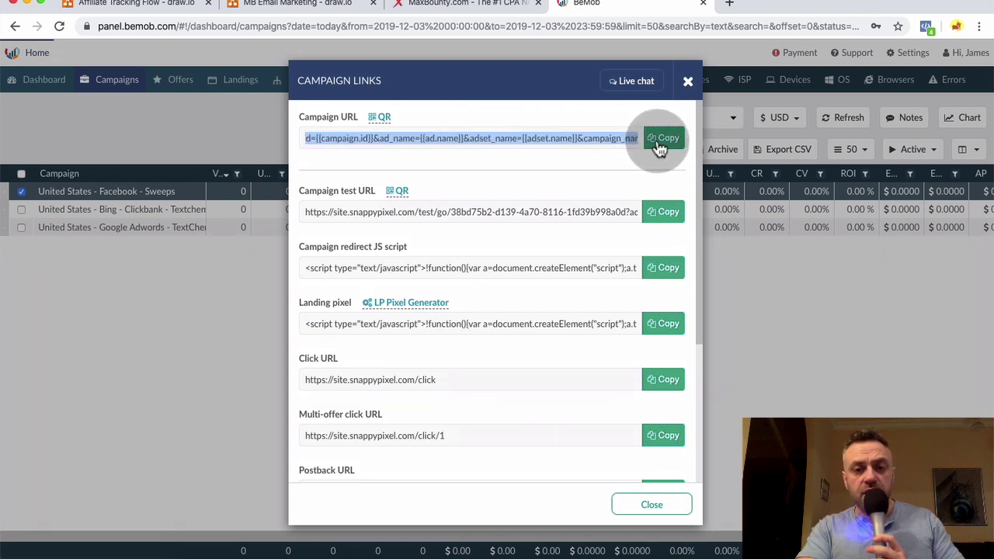
left_click(582, 131)
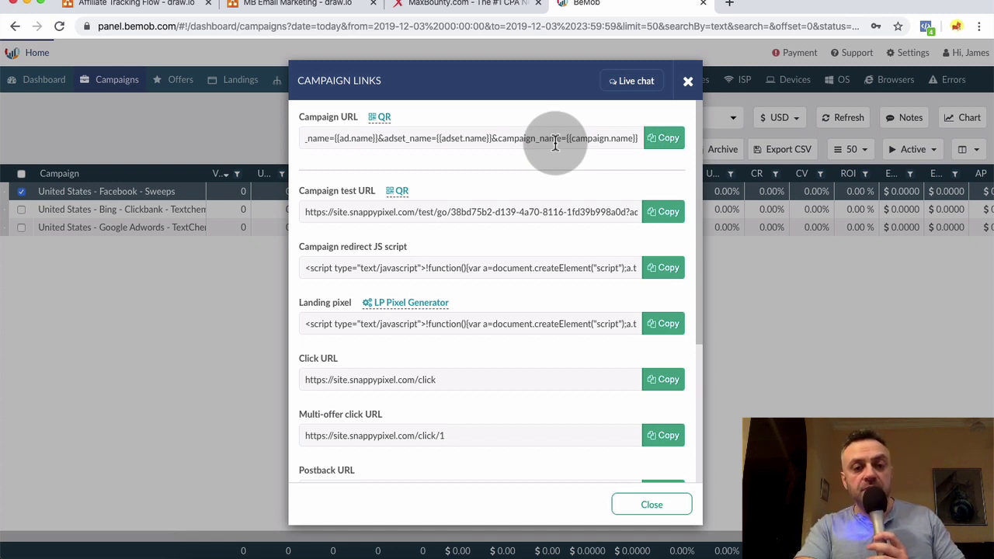
double_click(439, 138)
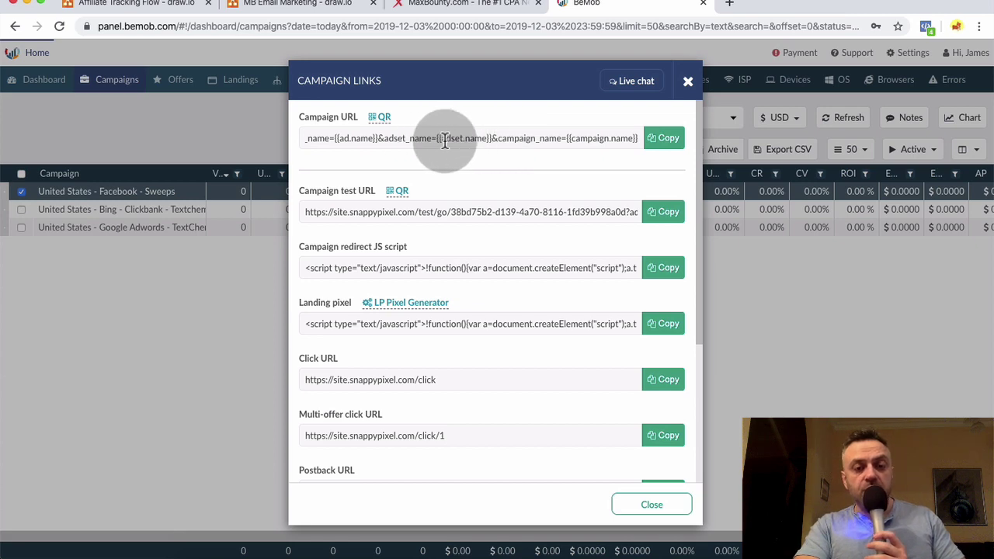
left_click_drag(458, 138, 490, 132)
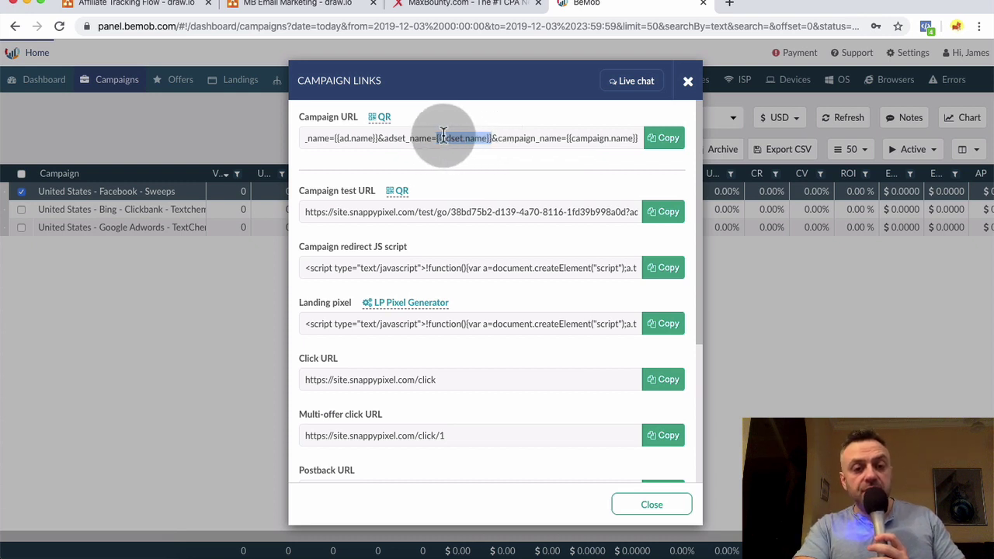
left_click_drag(442, 136, 362, 142)
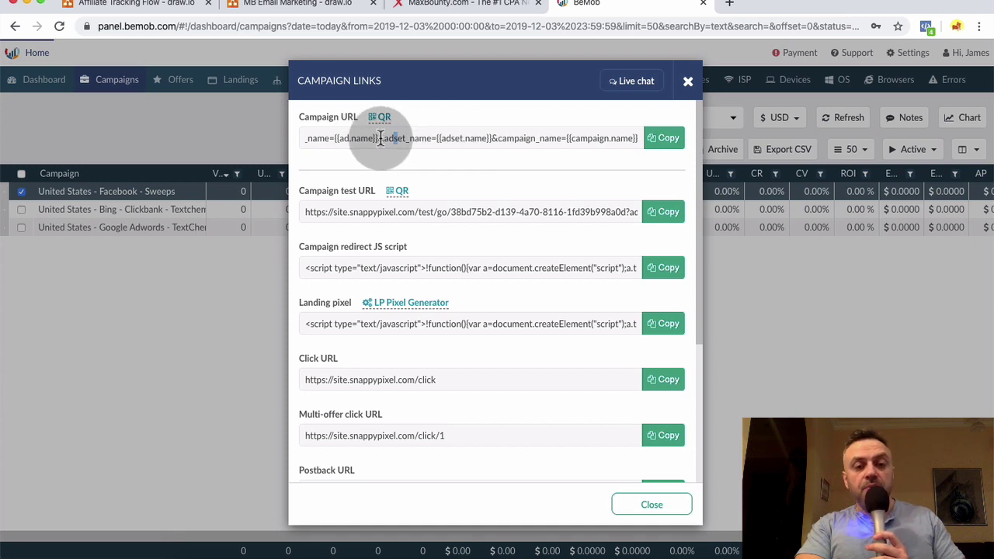
left_click_drag(379, 138, 347, 138)
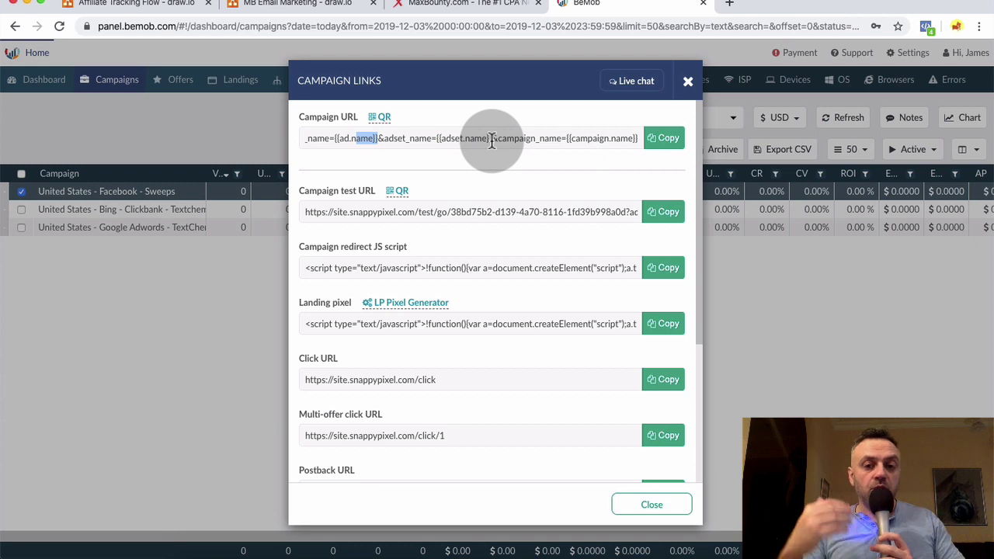
left_click_drag(441, 138, 204, 138)
left_click(412, 135)
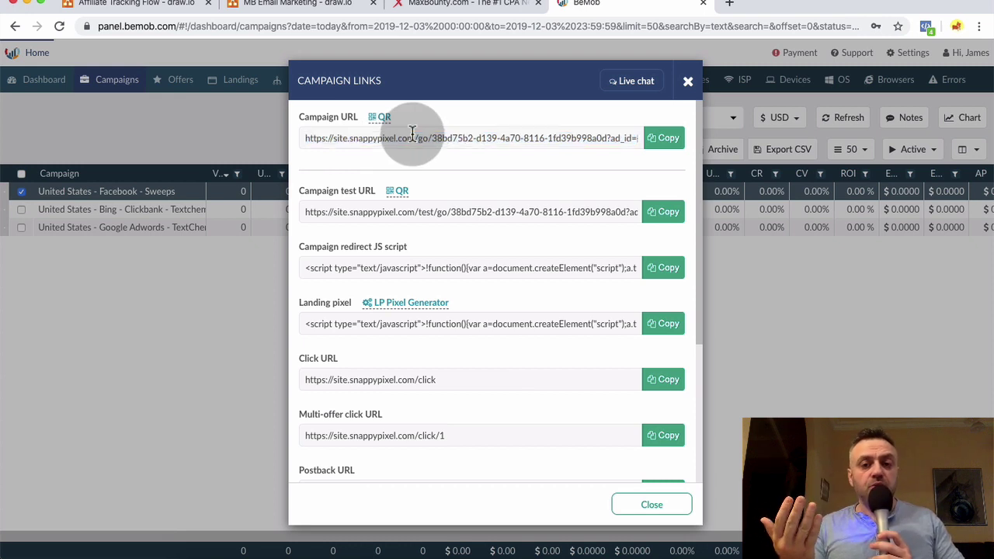
left_click_drag(455, 137, 738, 126)
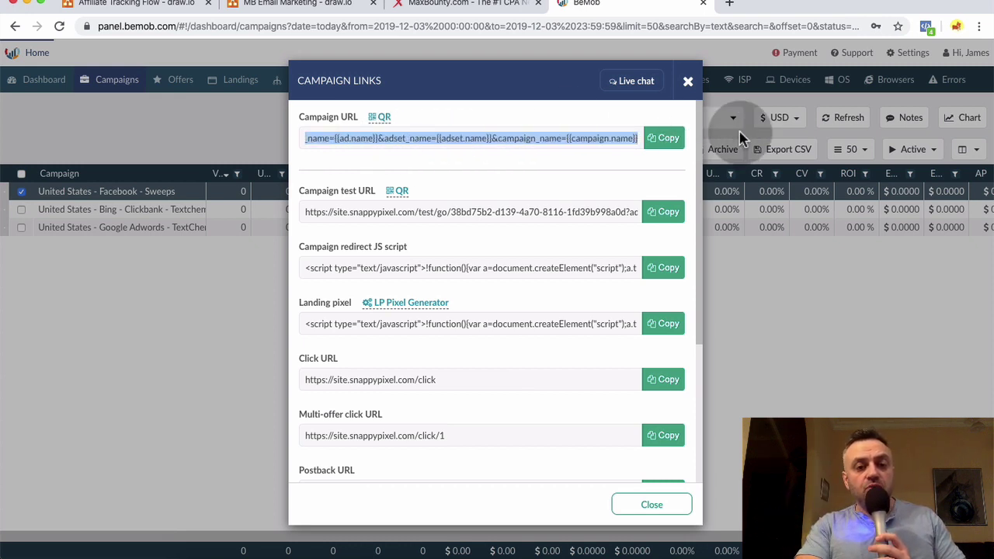
left_click(582, 137)
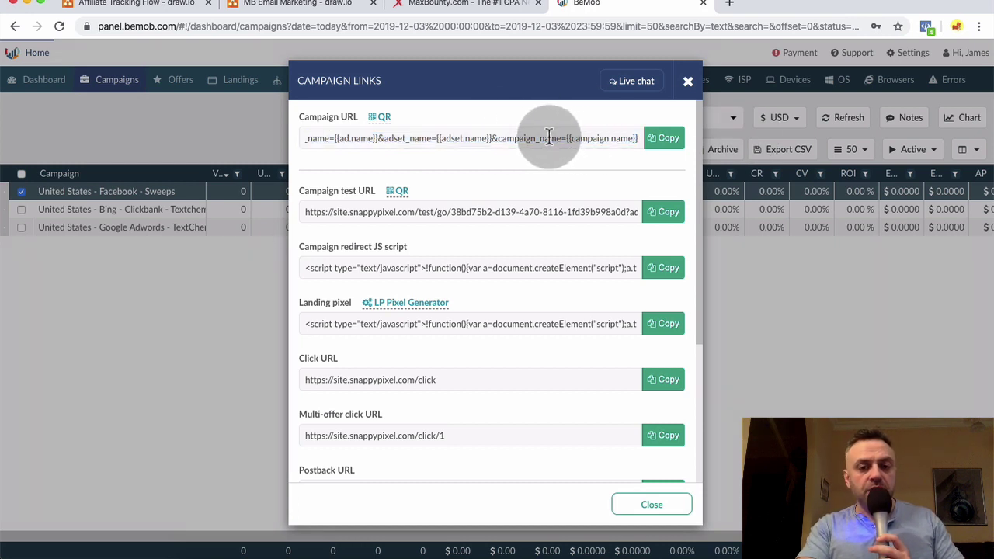
Review the campaign test URL and the remaining links down to the postback URLs, pixel and script.
left_click(390, 212)
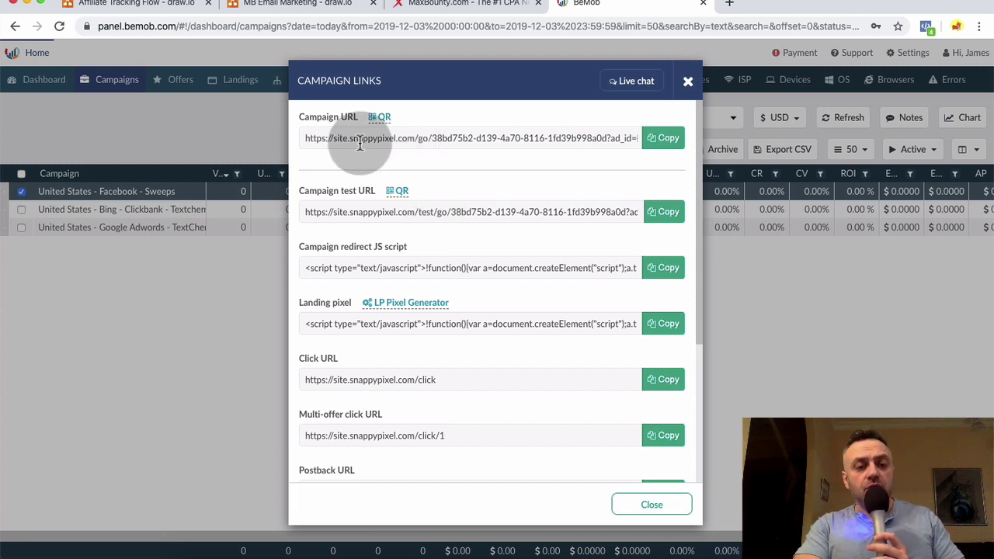
scroll(373, 256, "down", 4)
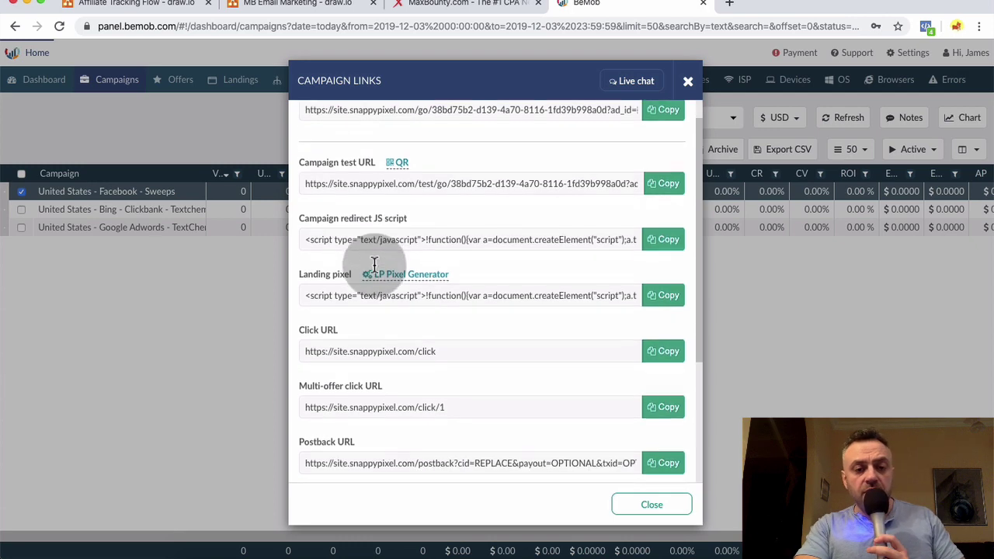
scroll(344, 317, "down", 2)
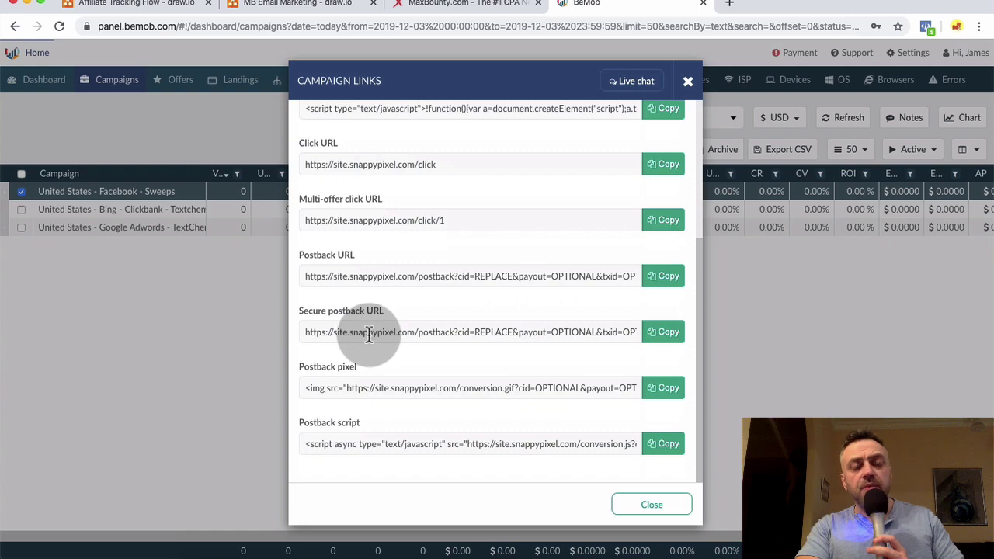
Switch to MaxBounty and review the details and allowed traffic types of the $300,000 Instant Play Sweepstakes campaign.
left_click(466, 6)
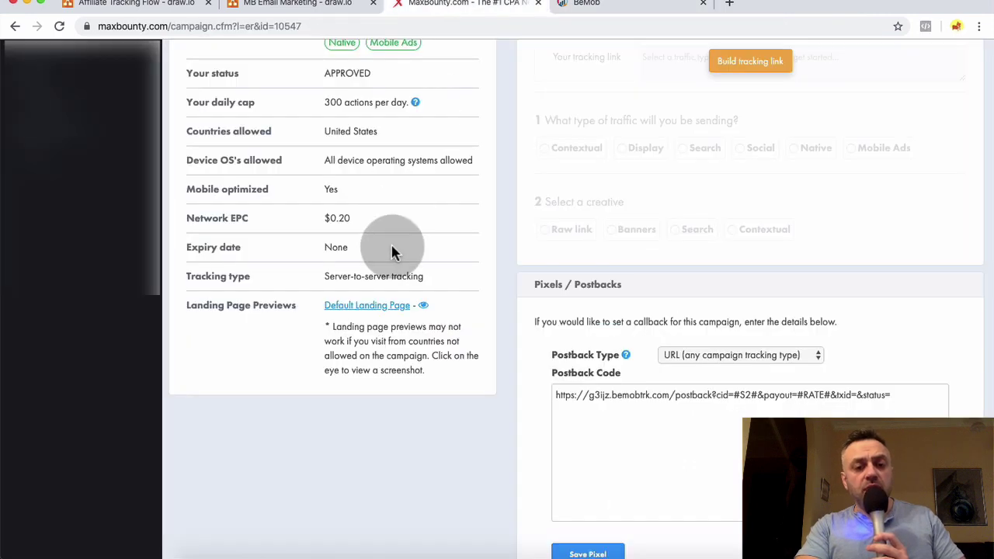
scroll(391, 247, "up", 6)
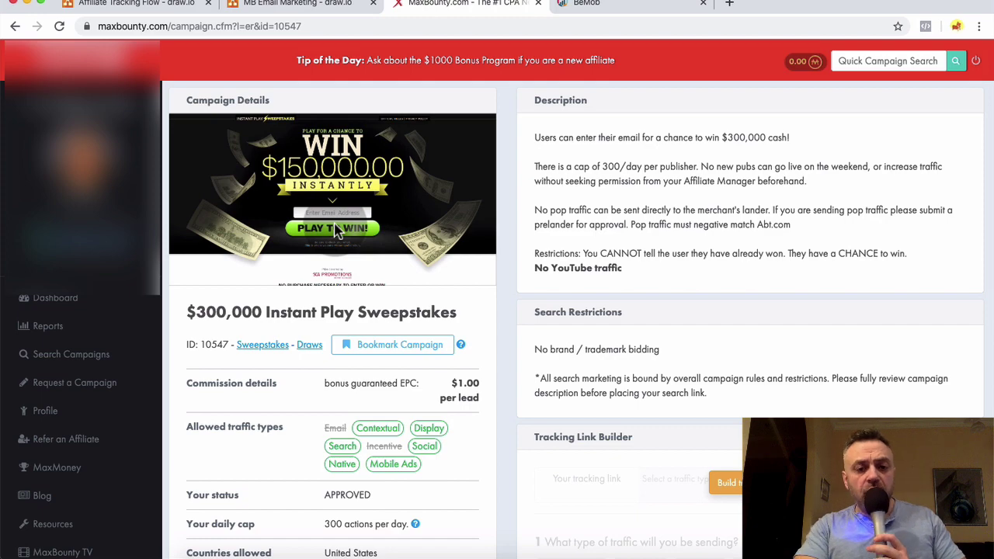
scroll(335, 231, "down", 5)
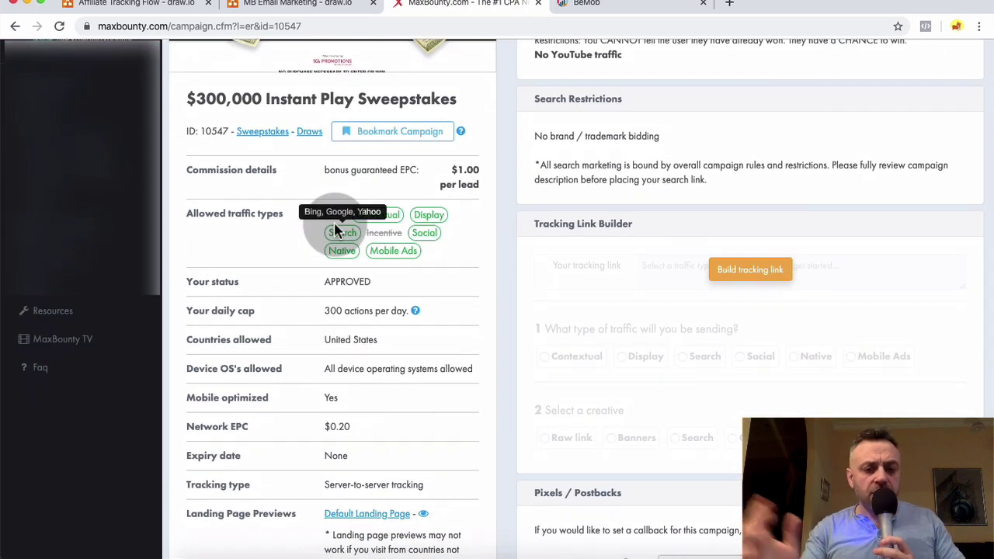
Build a tracking link for the $300,000 Instant Play Sweepstakes with Social traffic and the Raw link creative, and copy it.
scroll(392, 159, "up", 5)
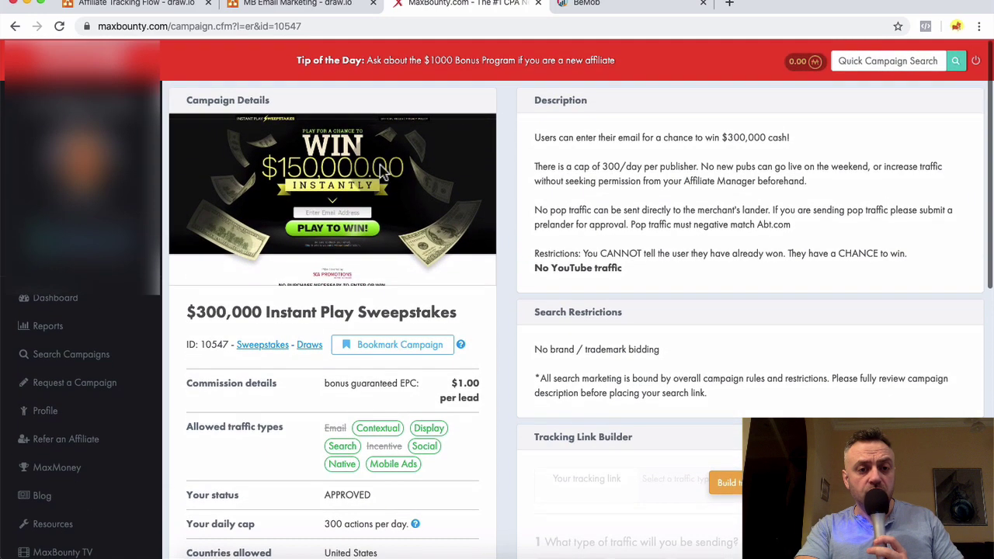
scroll(355, 210, "down", 5)
scroll(349, 216, "up", 5)
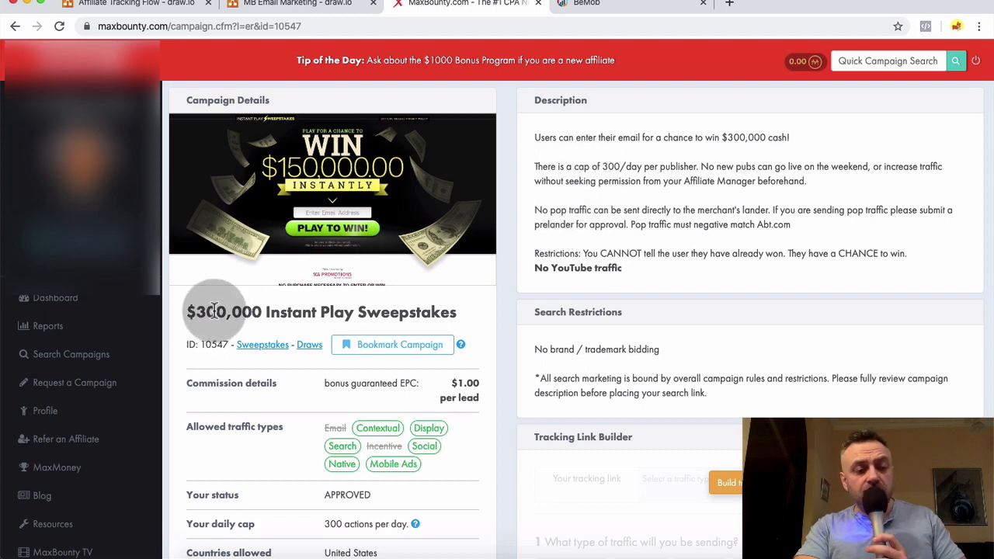
scroll(382, 194, "down", 5)
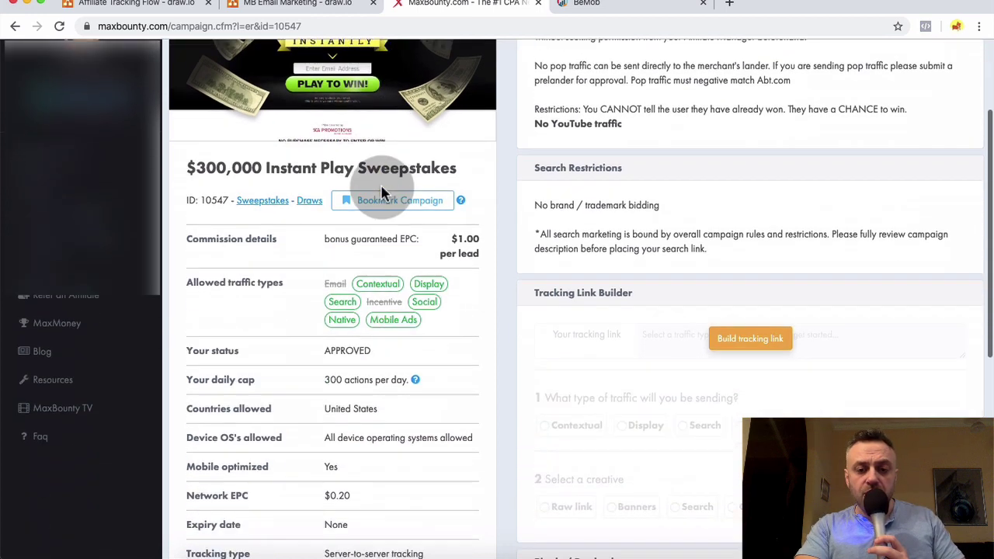
left_click(753, 221)
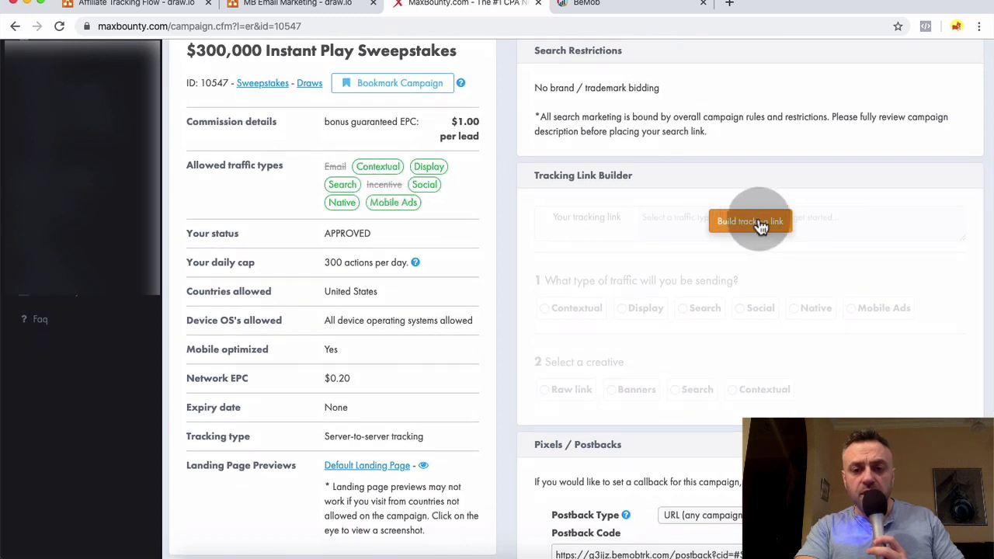
left_click(760, 315)
left_click(570, 390)
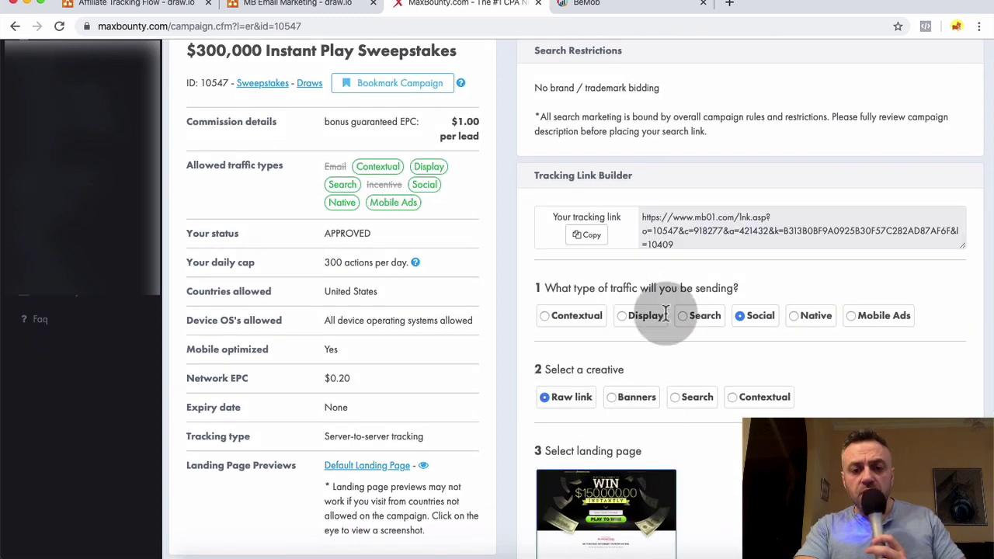
left_click(588, 235)
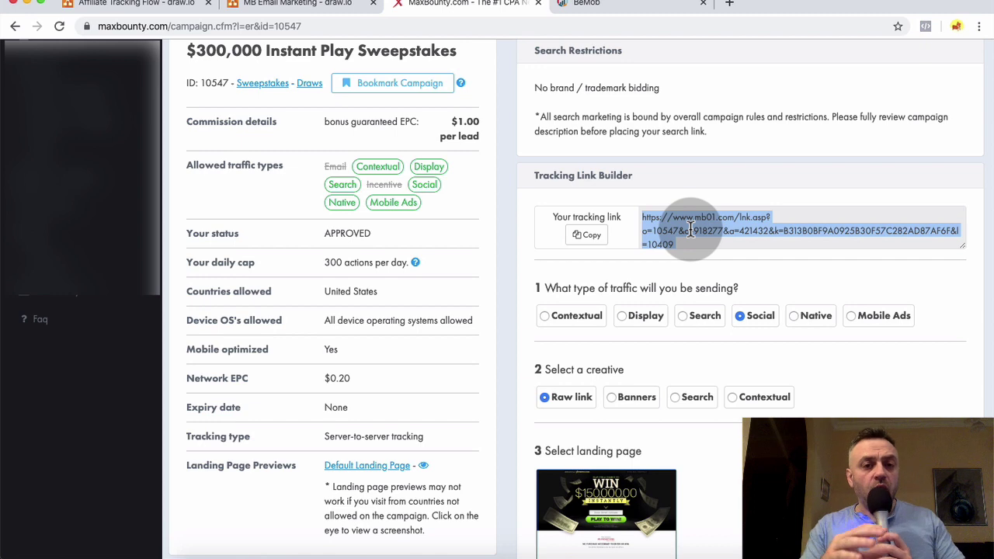
Glance at the BeMob campaign links, return to MaxBounty and examine the optional Sub ID fields and the Pixels / Postbacks section.
left_click(660, 6)
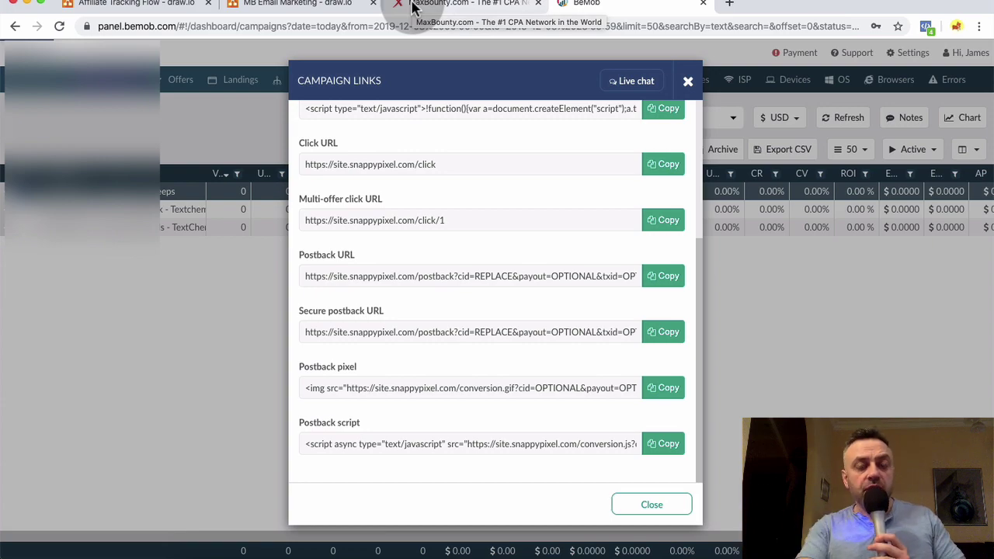
left_click(449, 7)
scroll(539, 289, "down", 6)
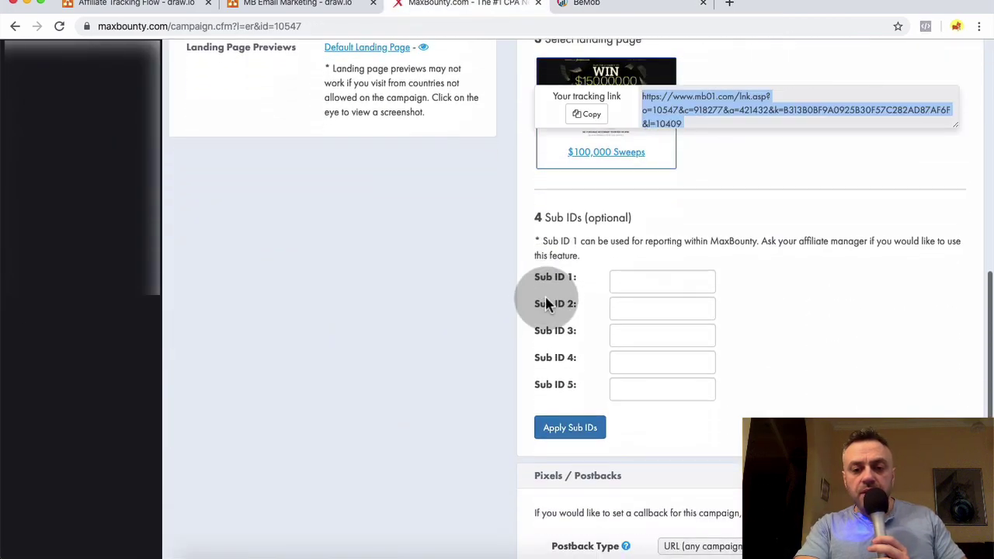
scroll(566, 273, "down", 3)
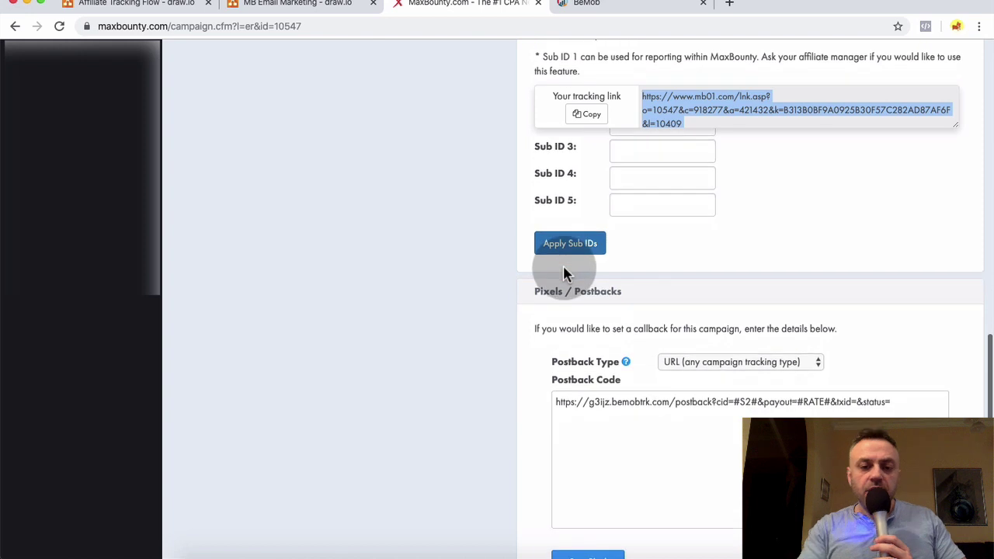
scroll(565, 273, "up", 2)
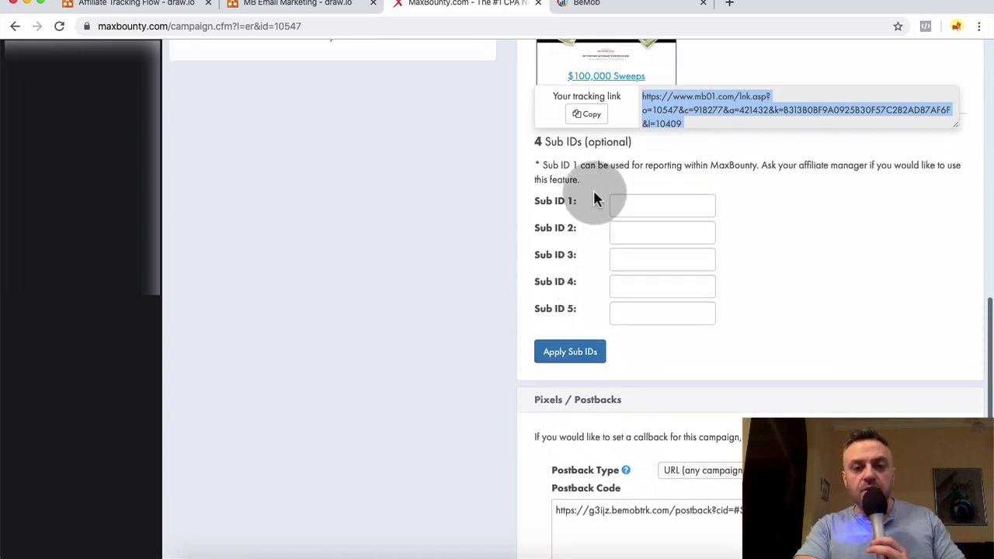
scroll(588, 202, "up", 1)
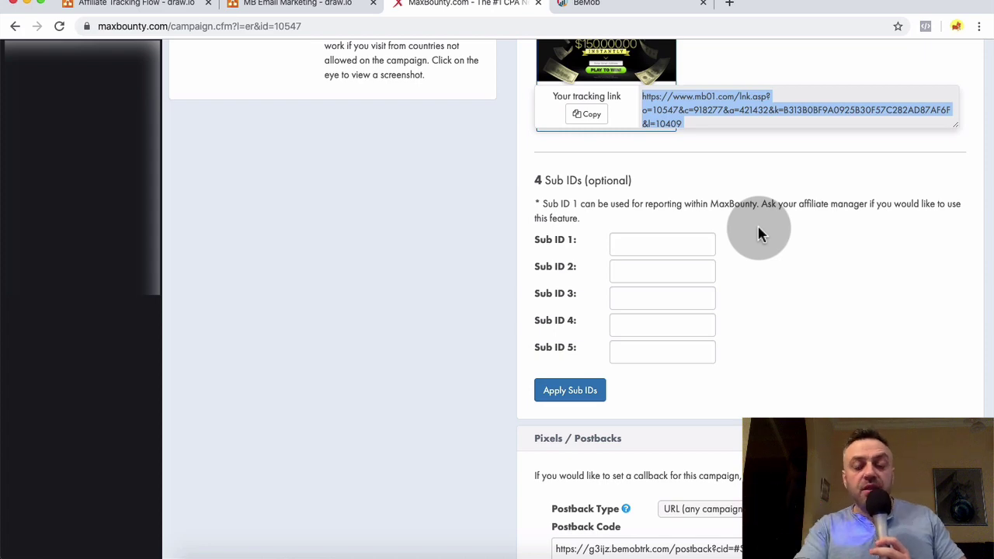
scroll(760, 235, "down", 3)
scroll(760, 235, "up", 4)
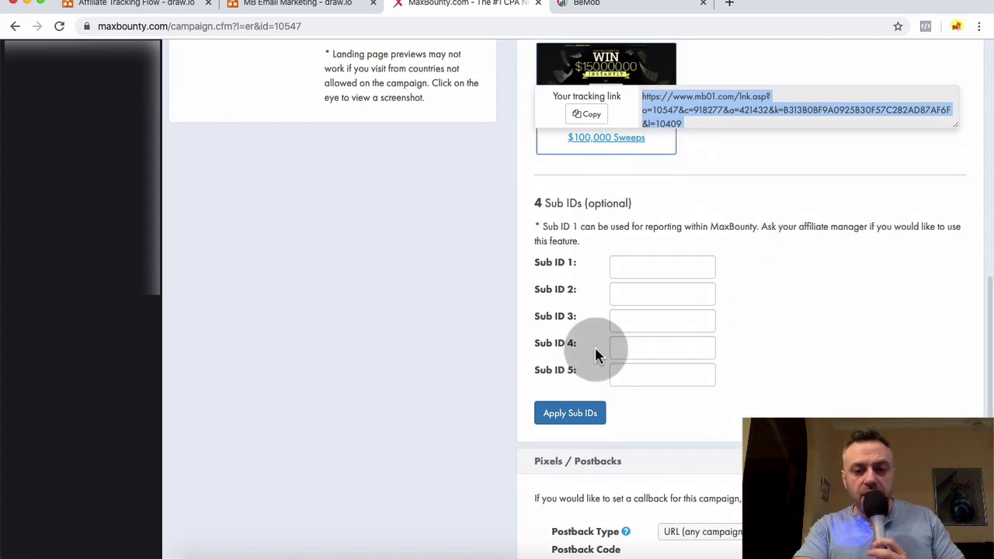
scroll(688, 286, "down", 5)
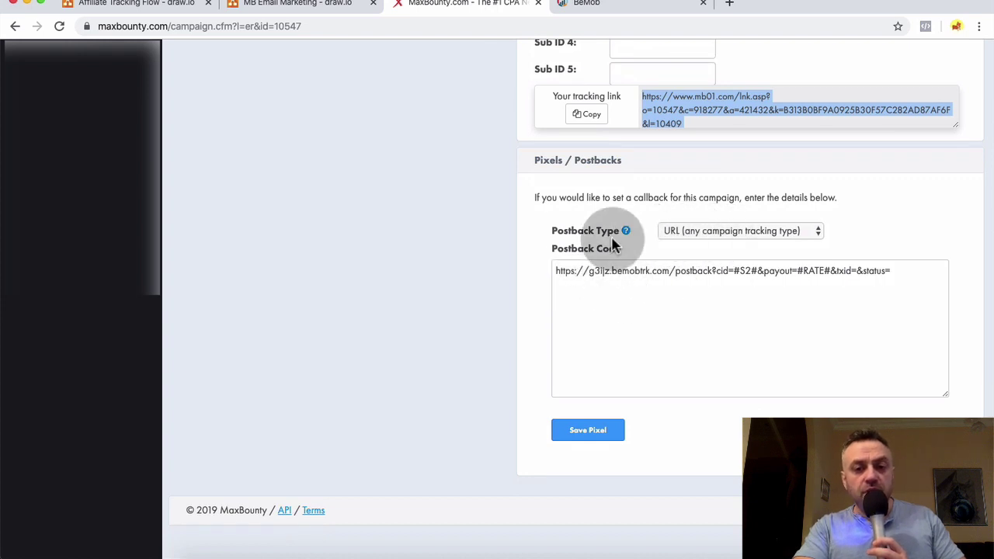
Check the available postback types for the offer and keep URL (any campaign tracking type).
left_click(687, 233)
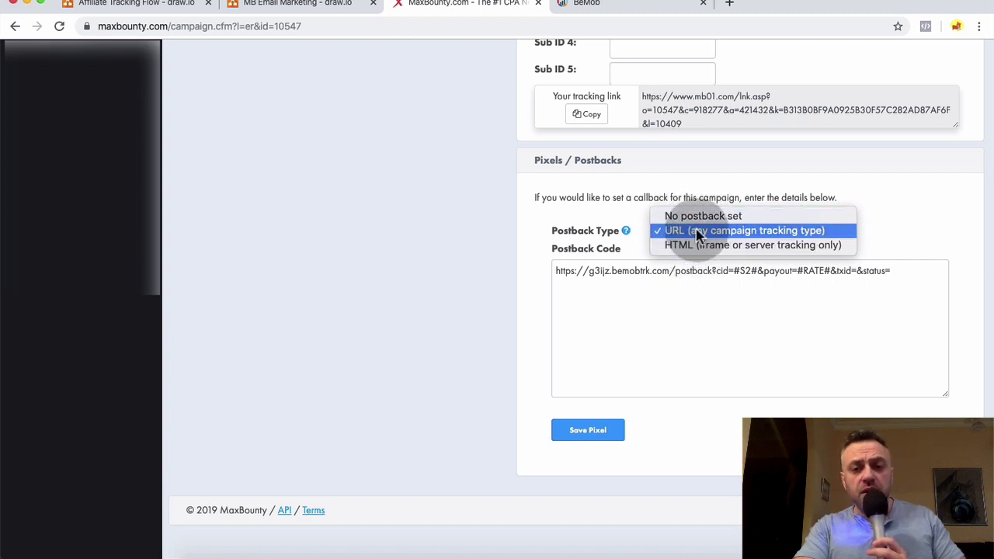
left_click(694, 232)
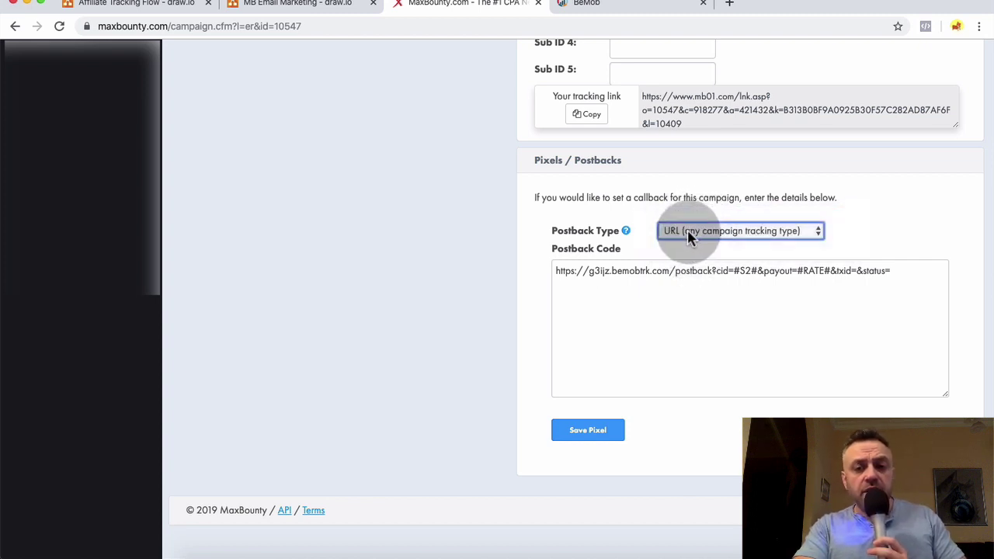
left_click(693, 235)
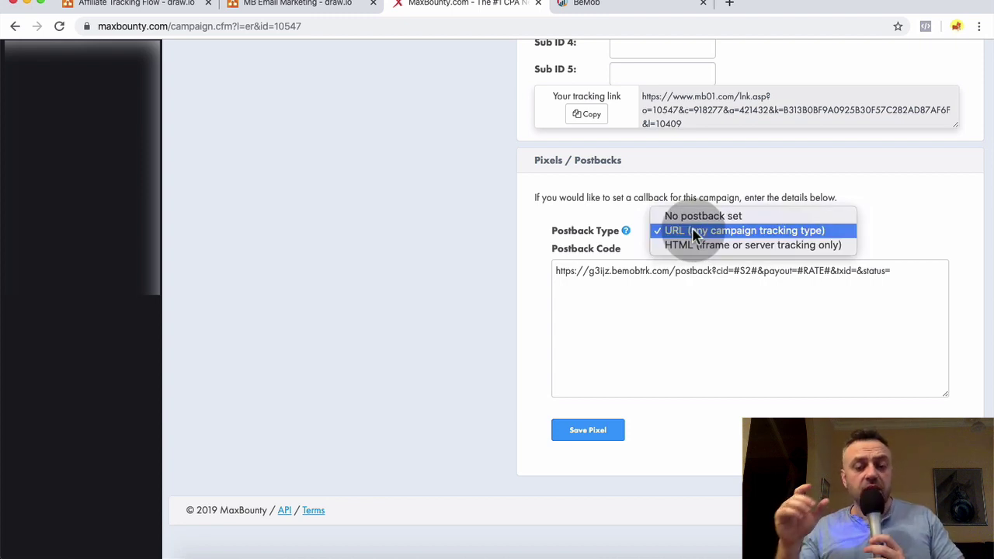
left_click(697, 233)
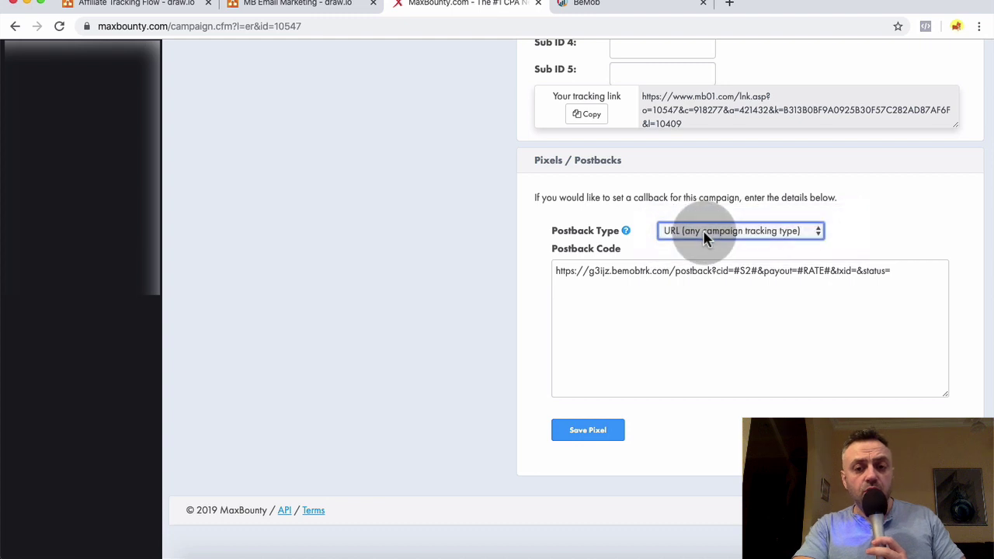
left_click(699, 231)
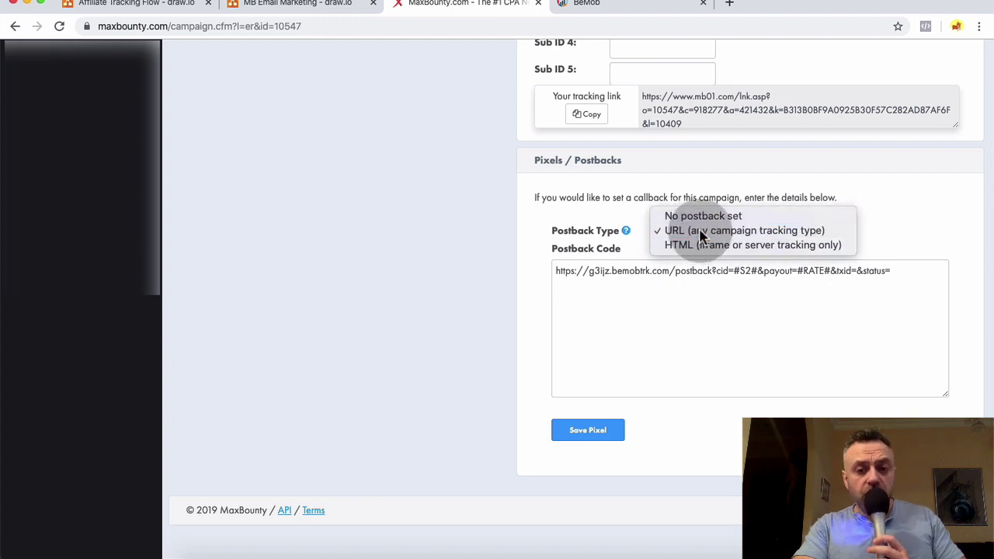
left_click(701, 233)
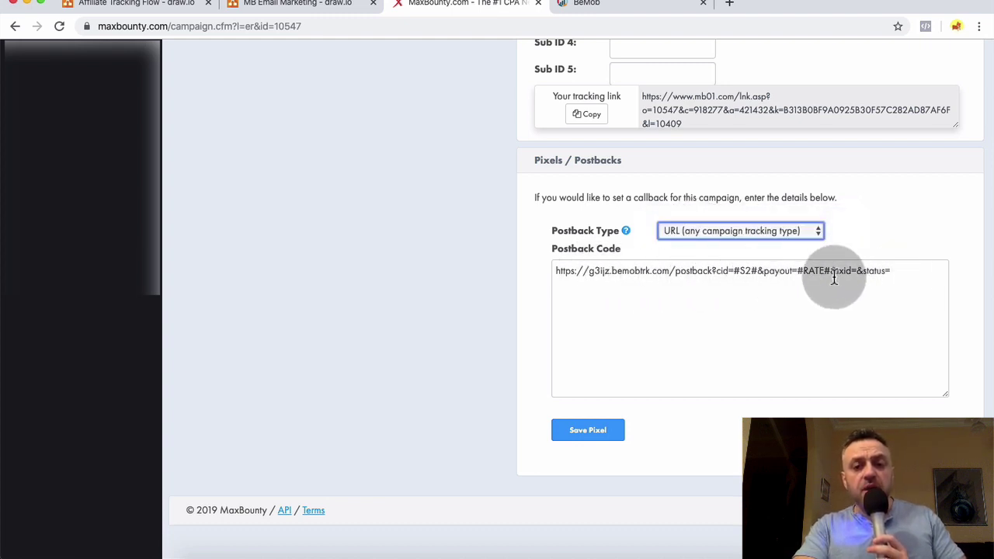
Copy the secure postback URL from the BeMob campaign links and return to the MaxBounty offer page.
left_click(628, 14)
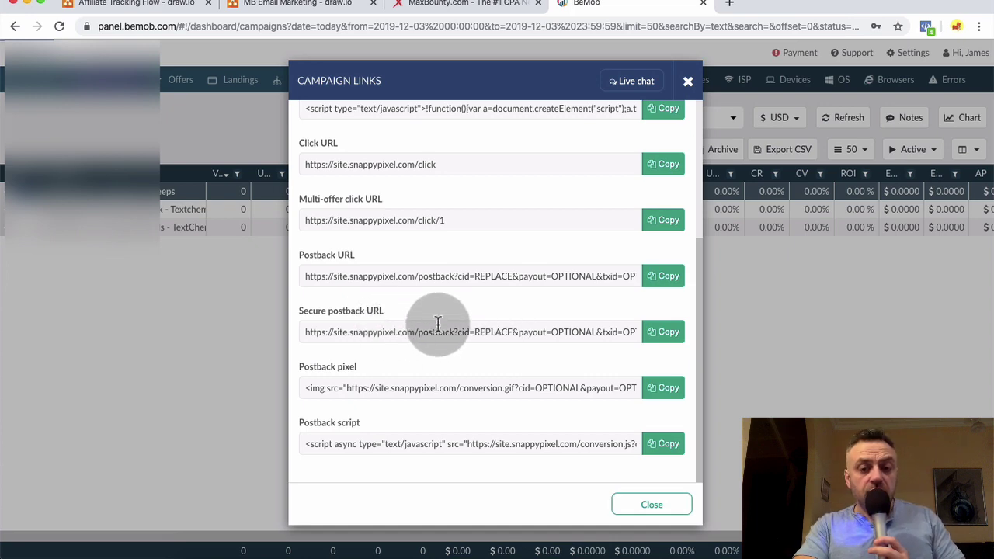
left_click(661, 334)
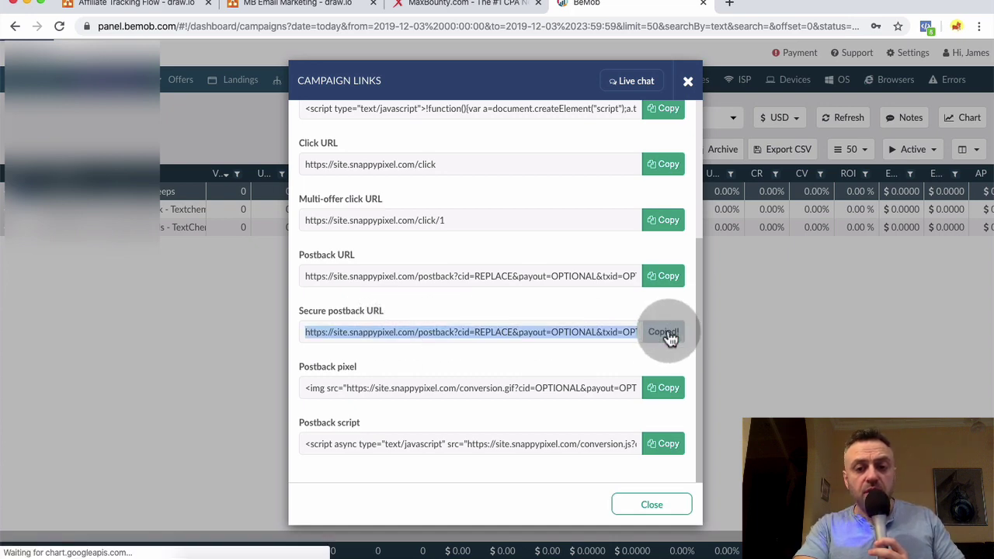
left_click(507, 8)
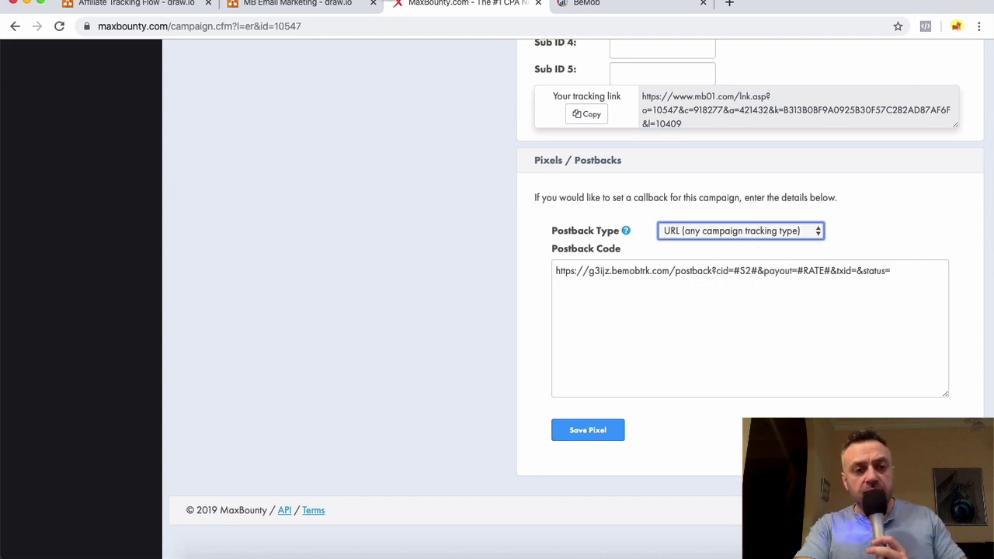
Review the purchase event in the Affiliate Tracking Flow diagram on draw.io and return to the MaxBounty postback code.
left_click(172, 6)
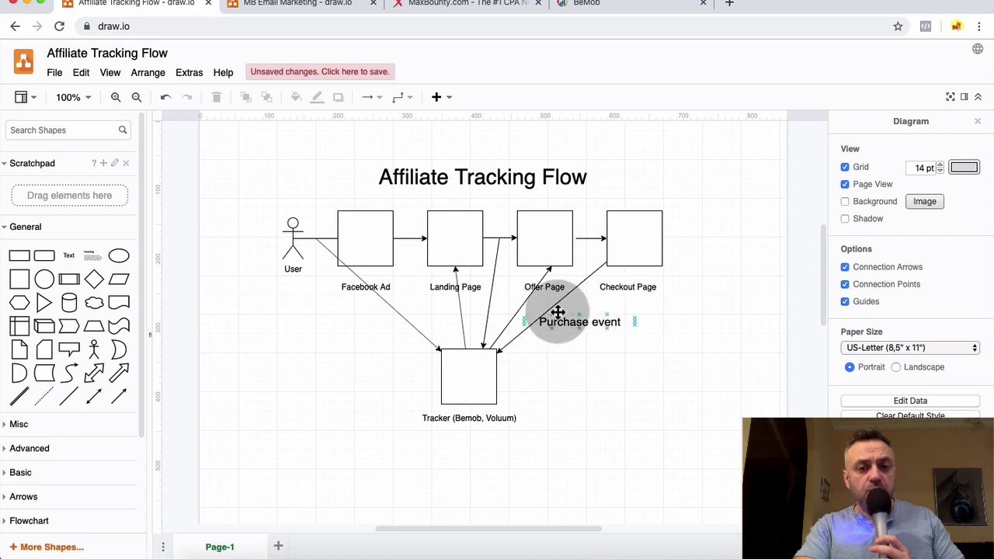
left_click(503, 6)
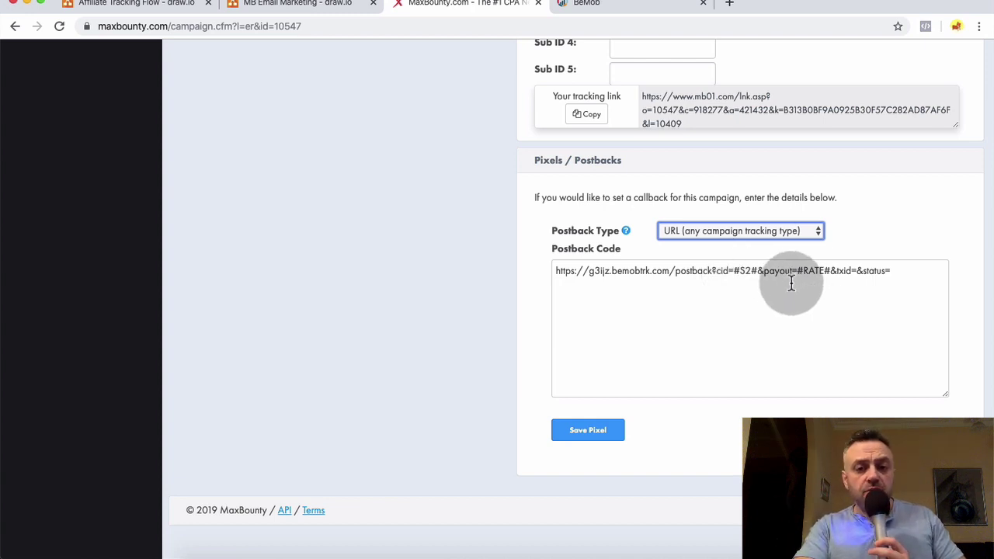
Examine the offer's commission details alongside the payout token in the postback code and the Sub ID fields.
scroll(773, 309, "up", 8)
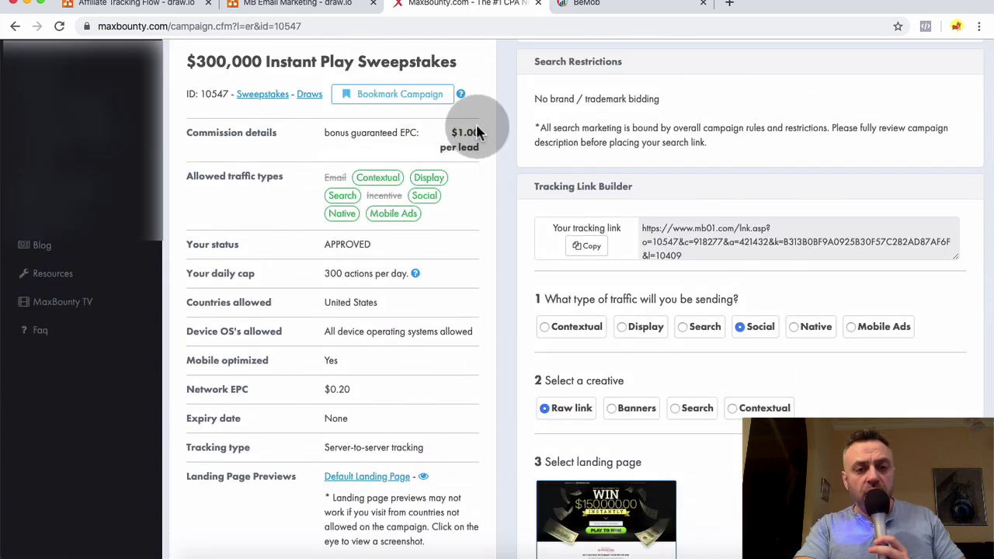
scroll(469, 266, "up", 3)
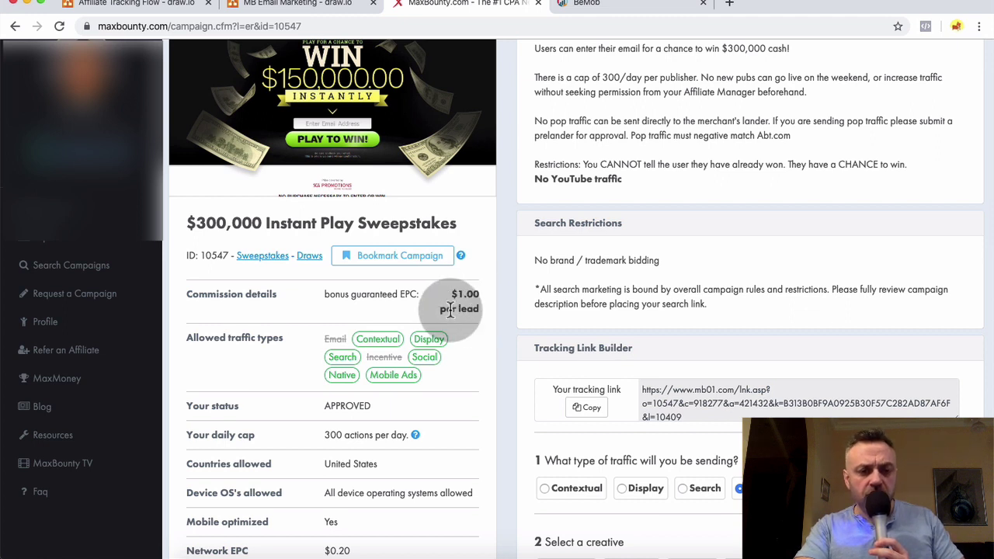
scroll(427, 301, "up", 2)
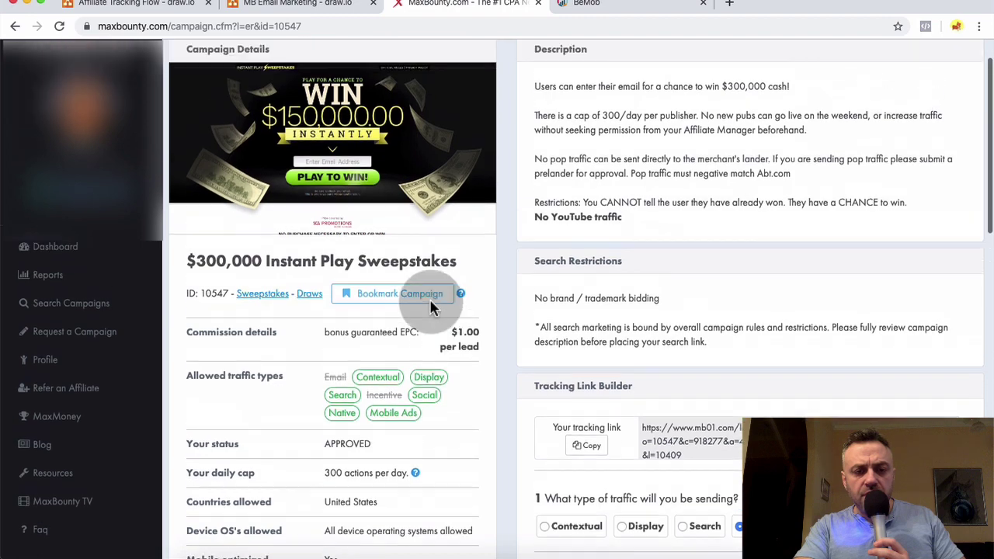
scroll(428, 300, "down", 3)
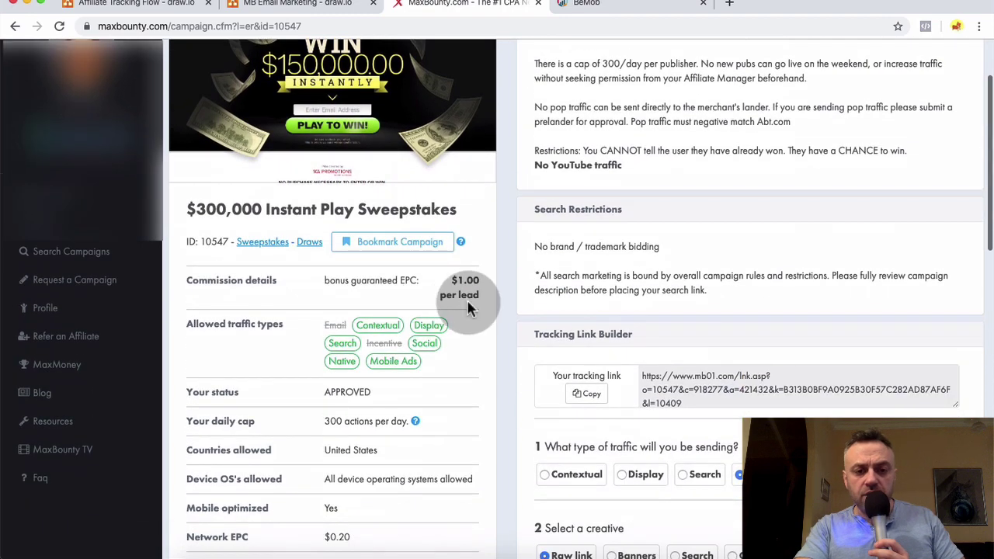
scroll(466, 306, "down", 9)
scroll(468, 308, "down", 6)
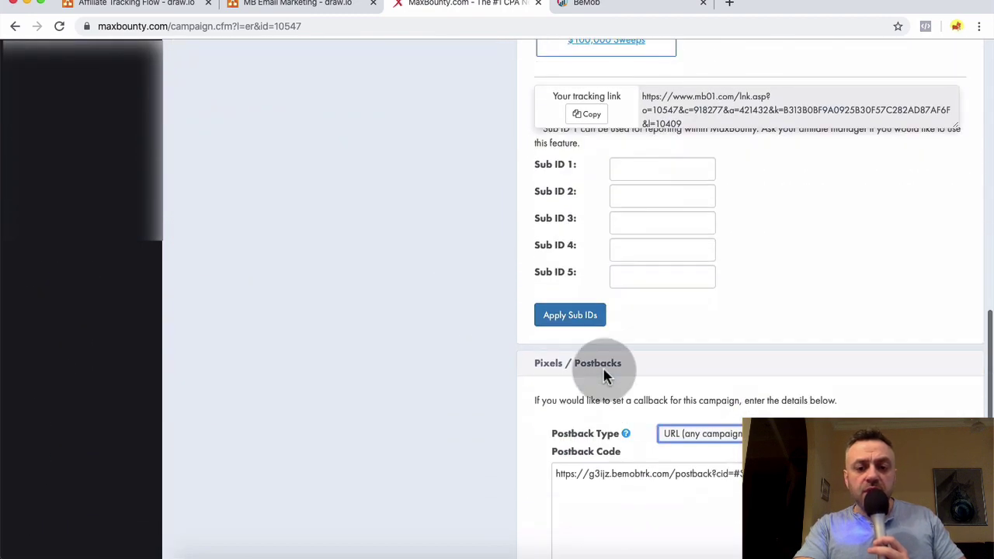
scroll(603, 371, "down", 5)
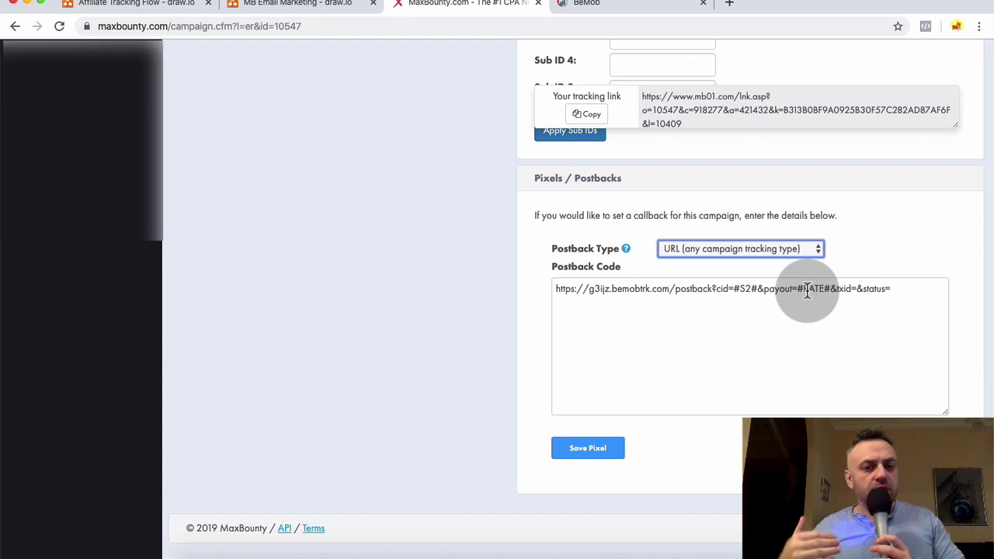
scroll(488, 259, "up", 10)
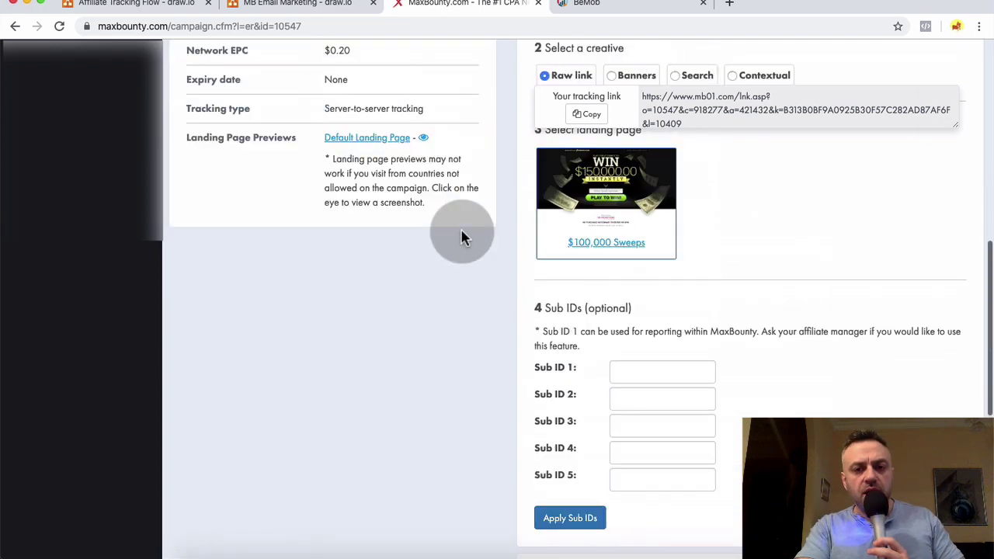
scroll(454, 241, "down", 5)
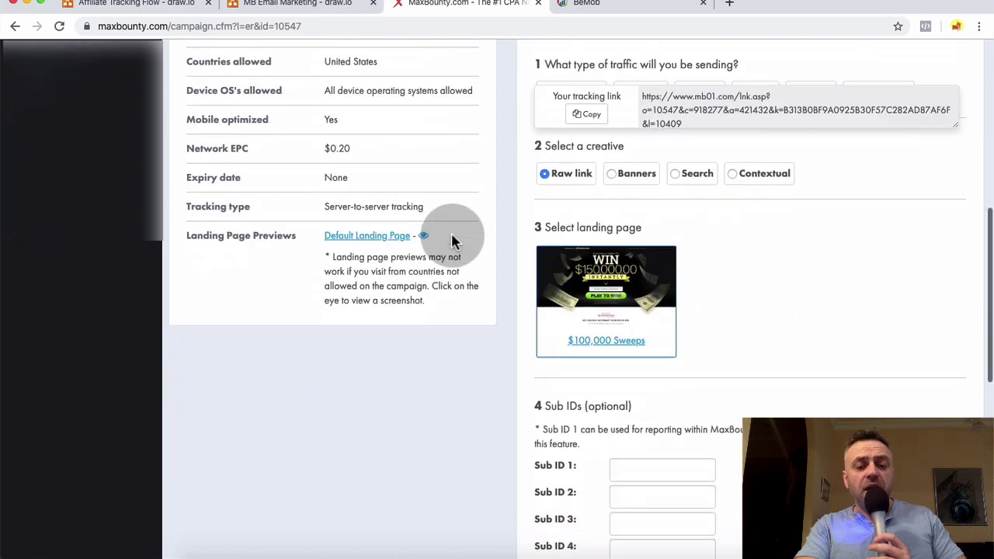
scroll(453, 241, "down", 13)
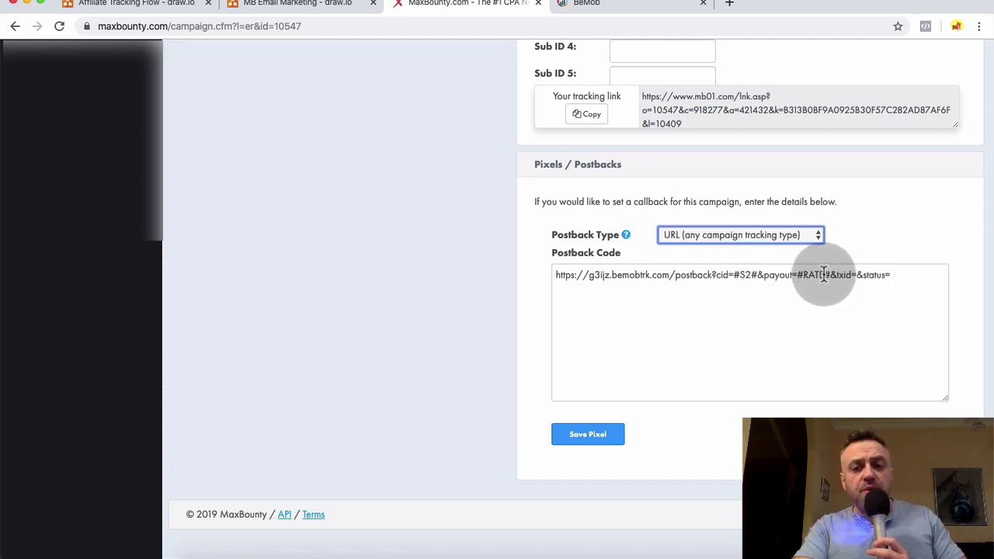
scroll(462, 303, "up", 10)
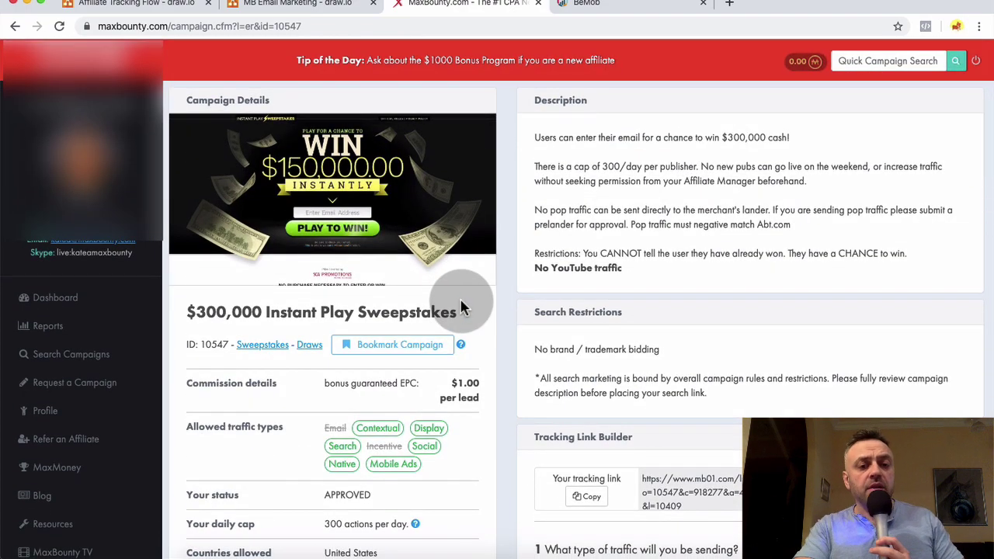
scroll(643, 272, "down", 10)
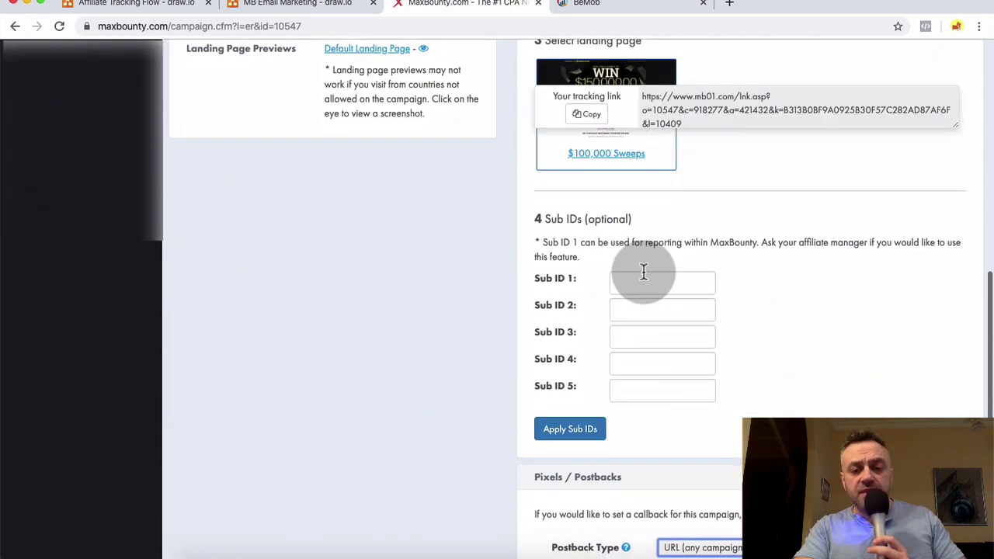
Review the postback code on MaxBounty and the path from user to Facebook ad in the draw.io tracking diagram.
scroll(644, 271, "down", 4)
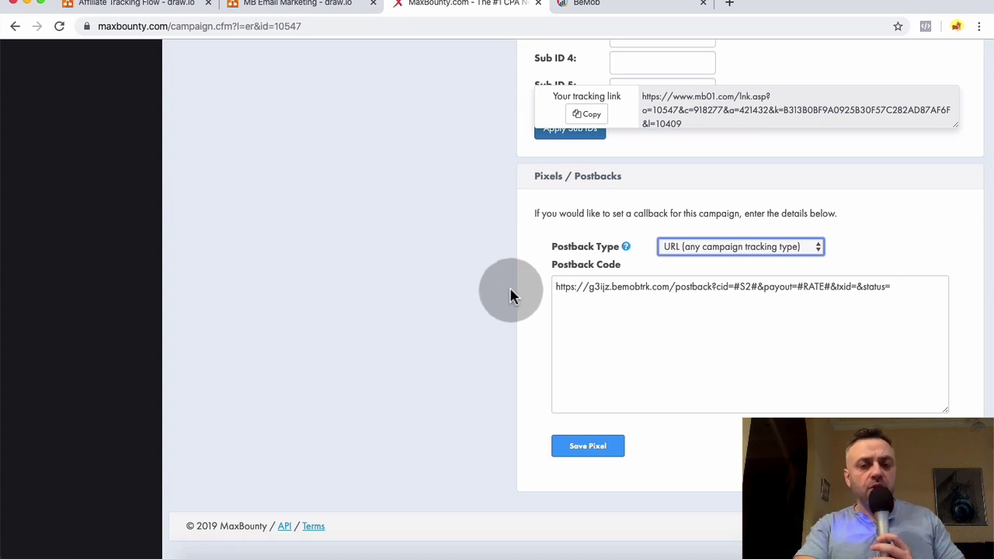
left_click(635, 11)
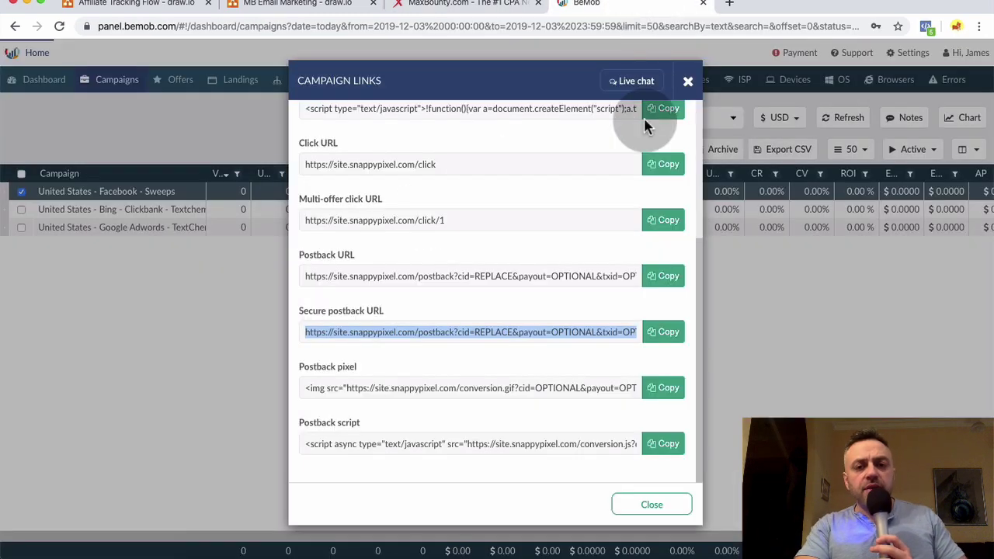
left_click(156, 6)
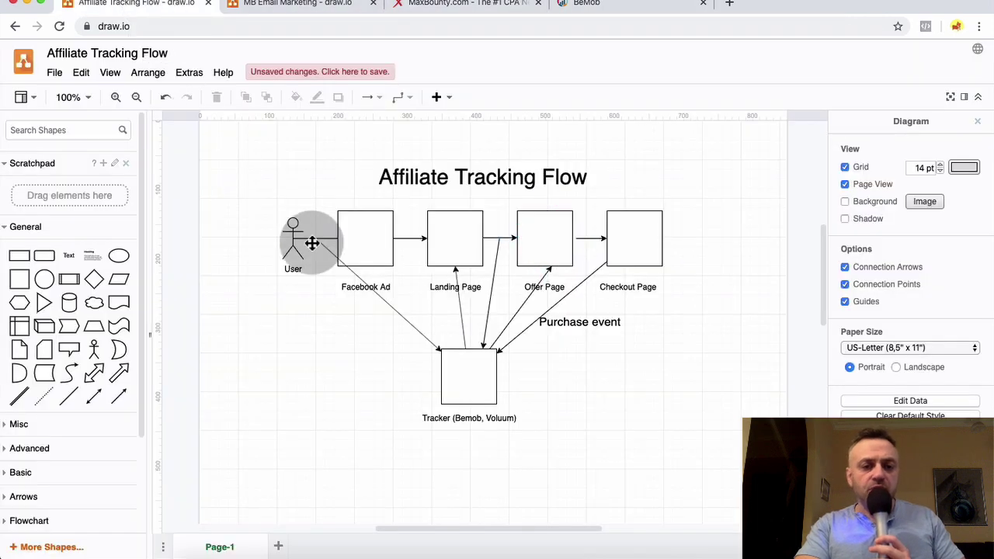
mouse_move(311, 240)
left_mouse_down()
mouse_move(355, 230)
mouse_move(370, 238)
mouse_move(363, 243)
left_mouse_up()
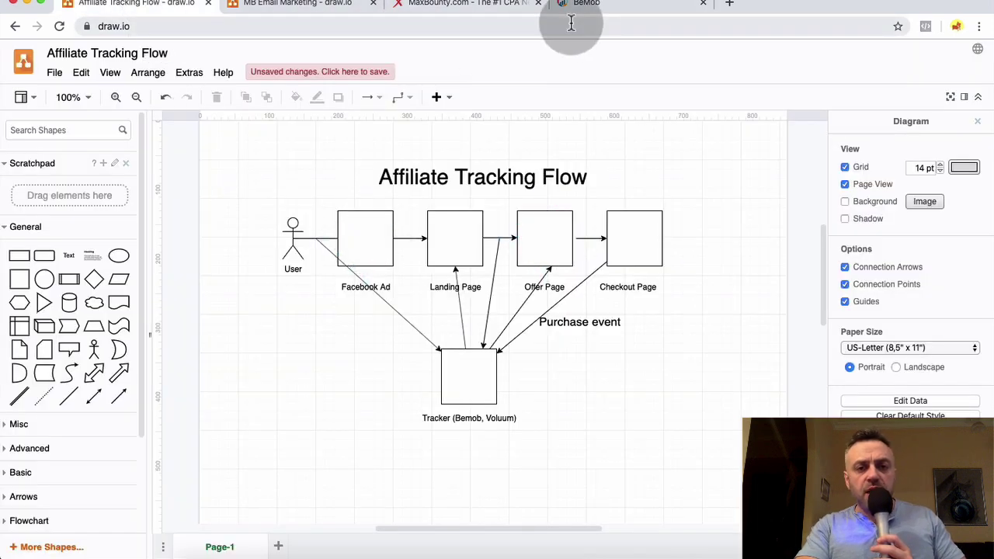
Switch to BeMob and check the traffic source options in the Facebook Sweeps campaign's settings, keeping Facebook.
left_click(599, 7)
scroll(538, 208, "up", 1)
scroll(538, 208, "up", 5)
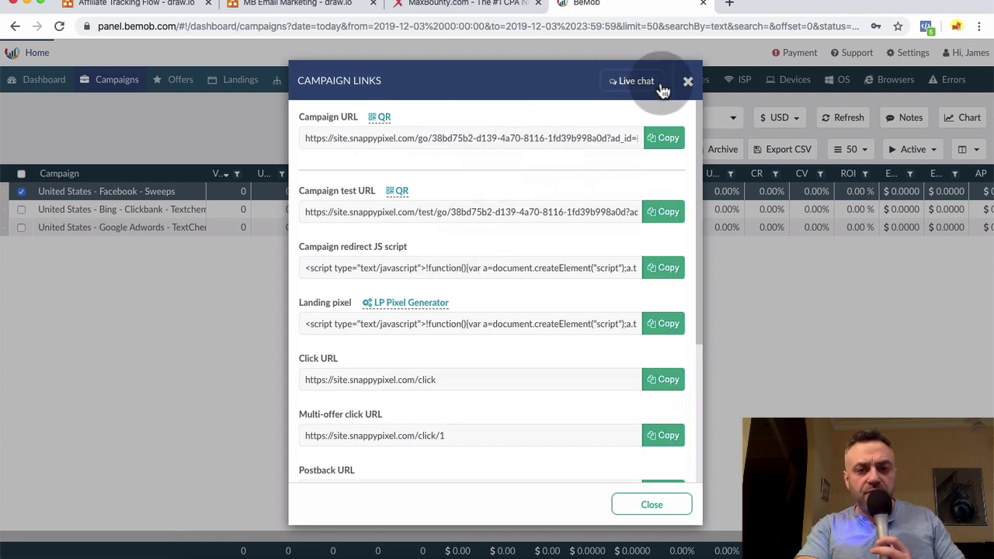
left_click(688, 81)
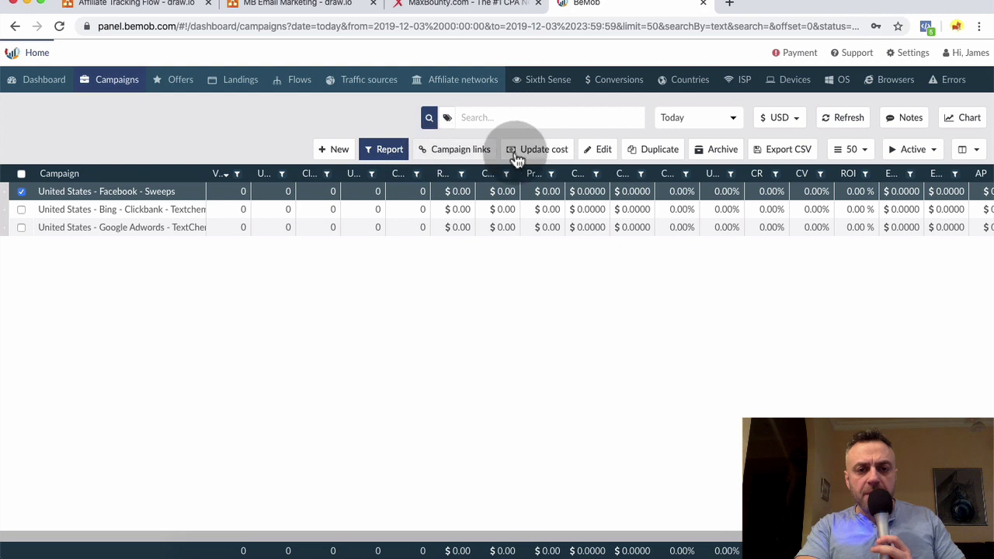
left_click(544, 170)
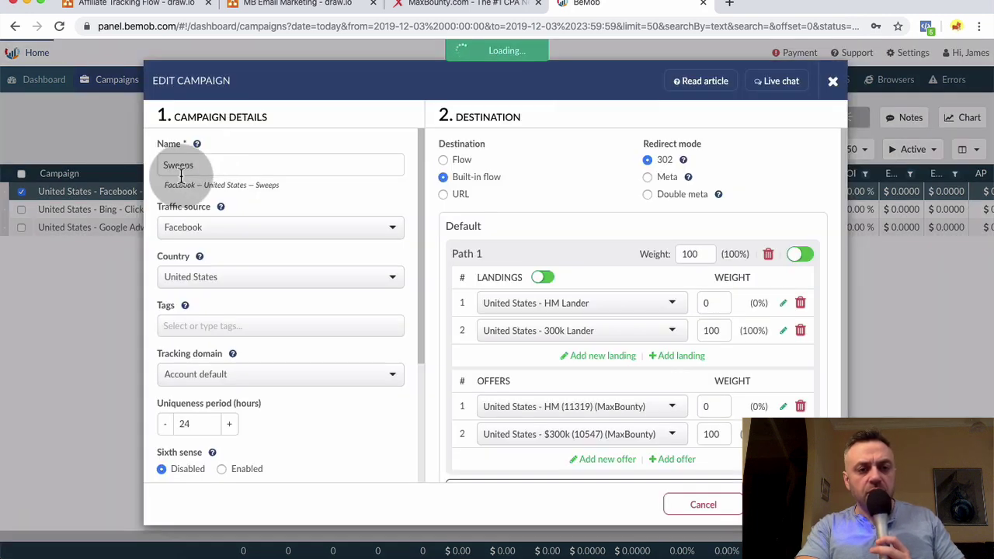
left_click(230, 231)
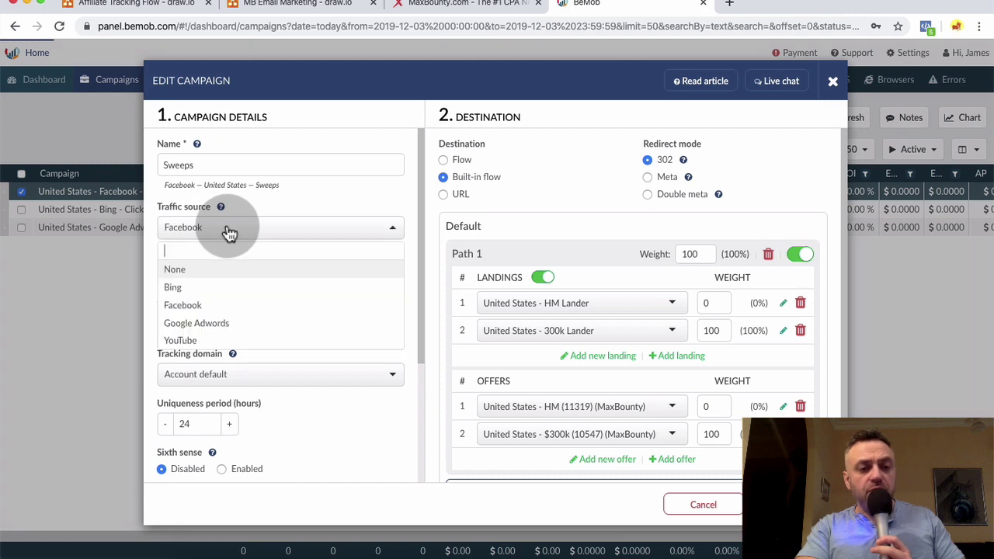
left_click(331, 141)
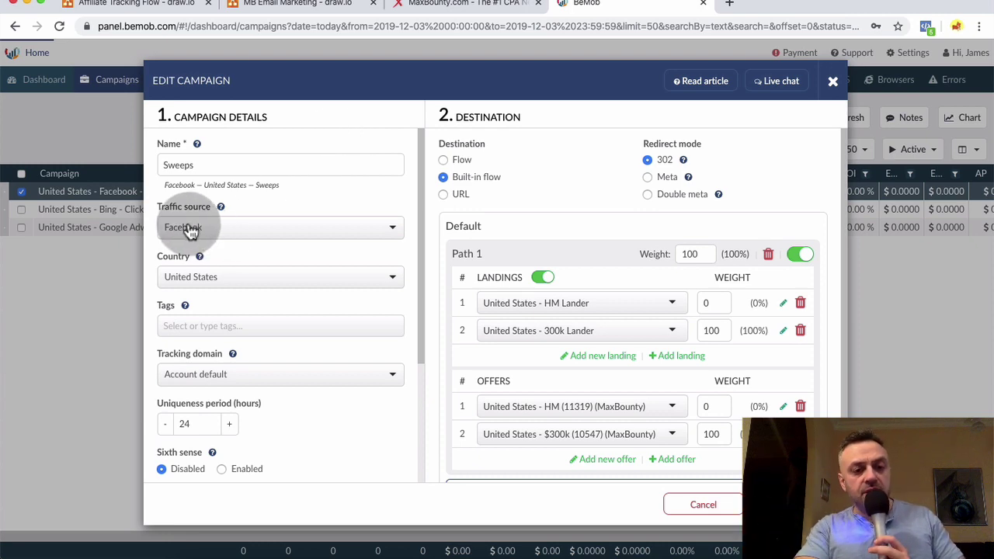
left_click(835, 84)
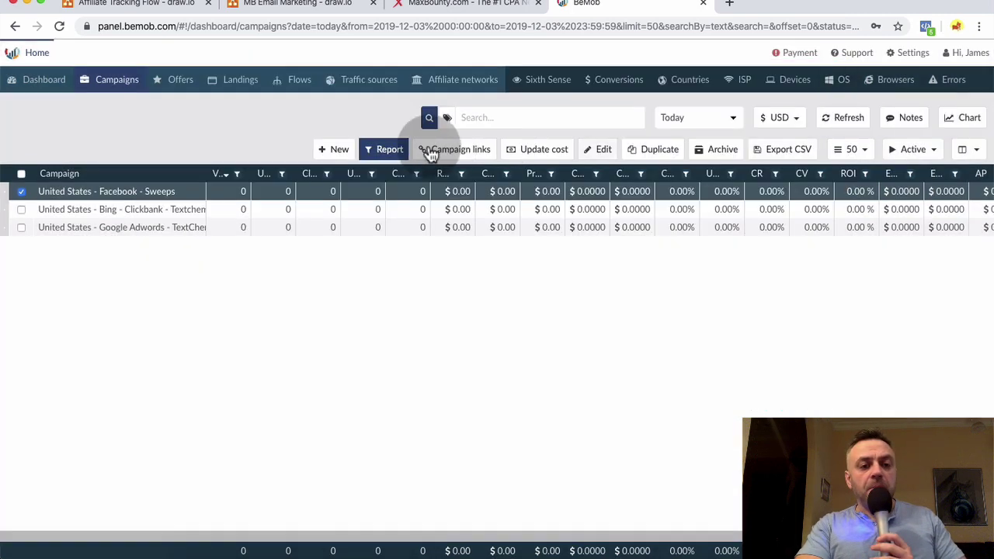
Copy the campaign URL from the Facebook Sweeps campaign's links.
left_click(479, 153)
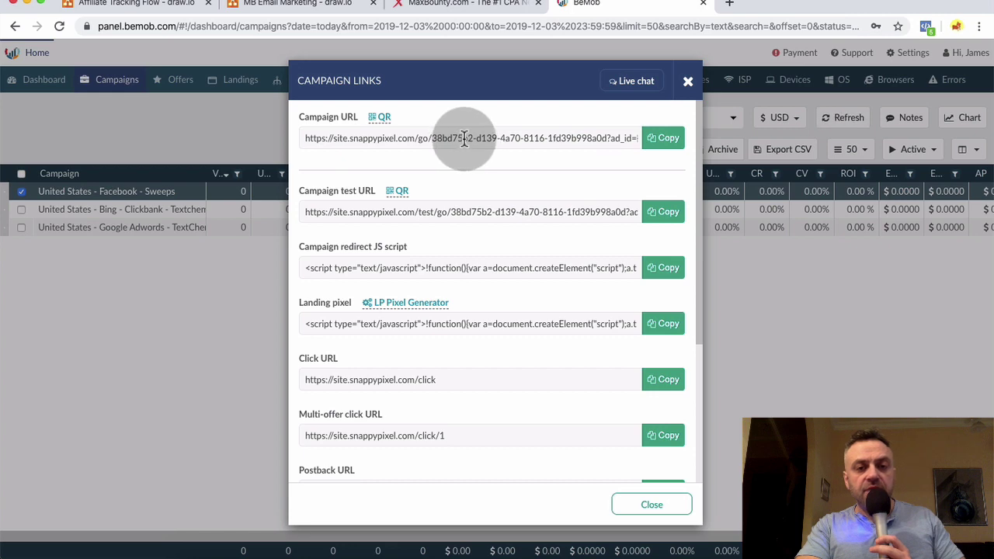
left_click(664, 144)
left_click(506, 140)
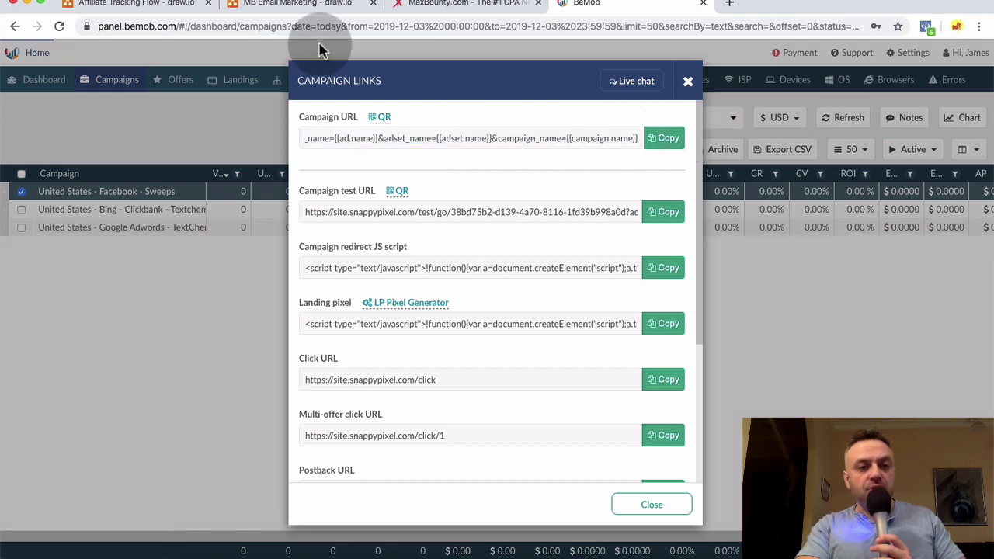
Switch to draw.io and examine the Facebook Ad, Landing Page and Offer Page boxes in the Affiliate Tracking Flow diagram.
left_click(136, 4)
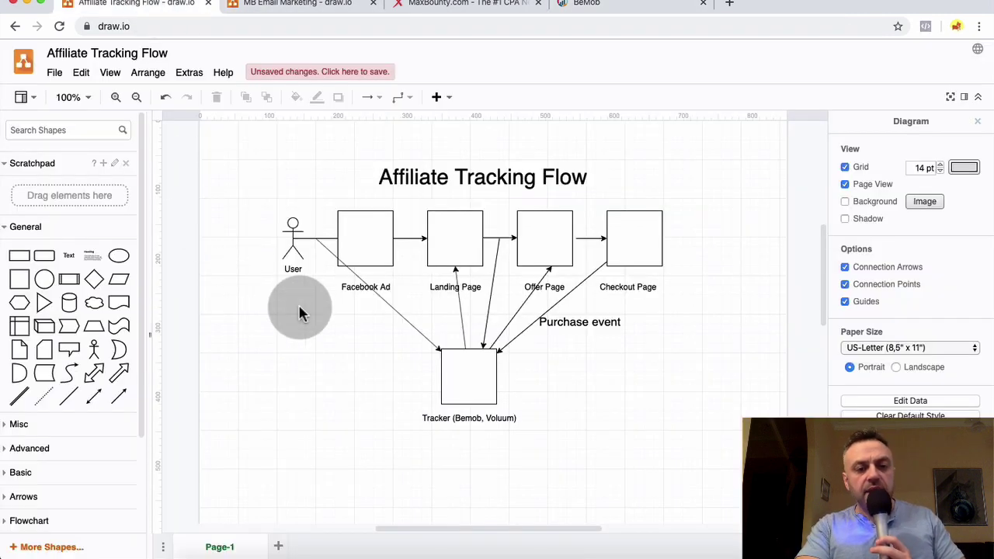
left_click(353, 244)
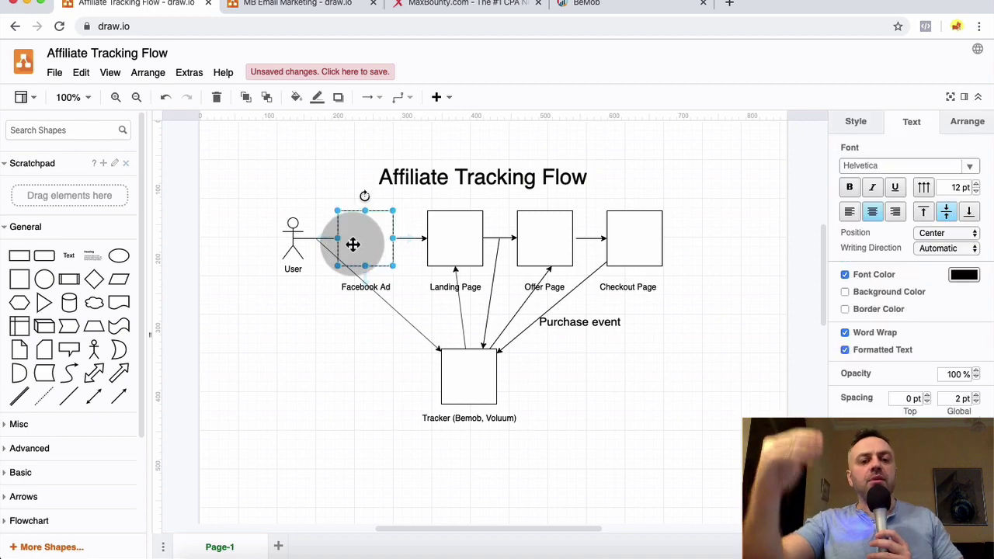
left_click_drag(353, 244, 462, 237)
left_click(462, 237)
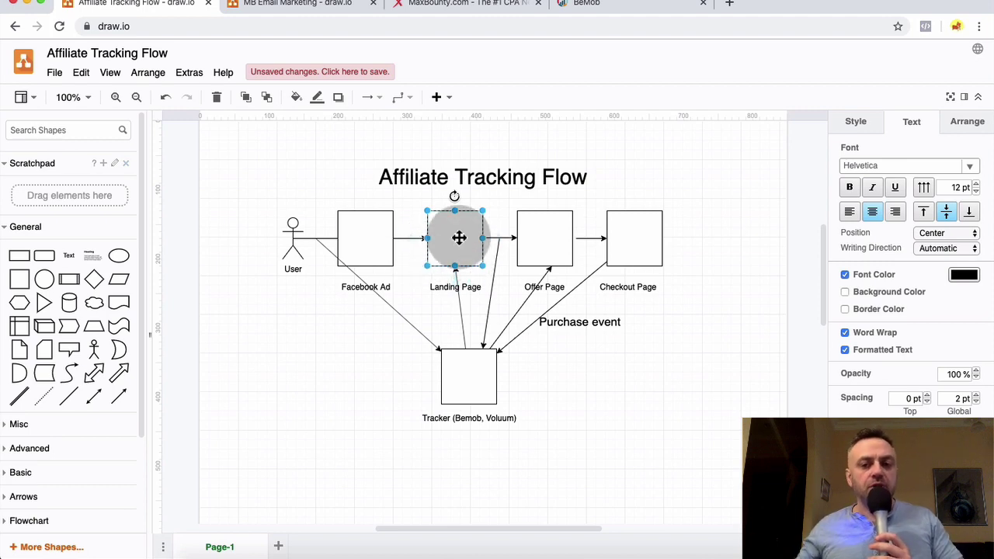
left_click(560, 230)
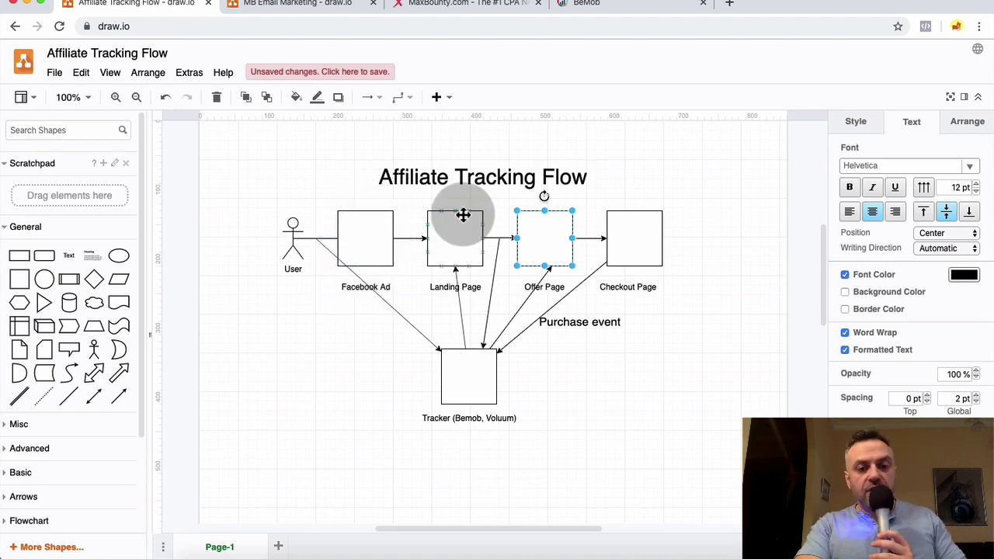
left_click(457, 238)
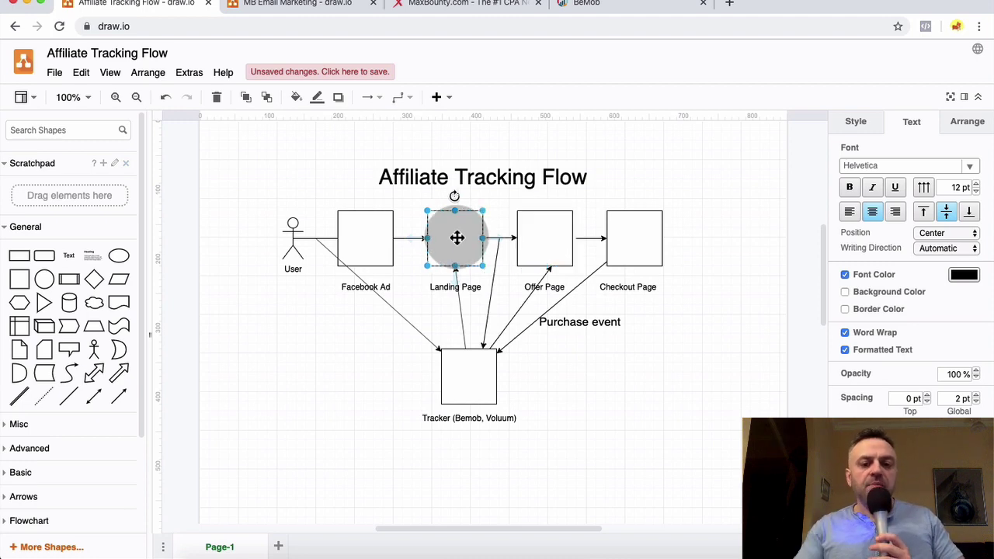
left_click(541, 243)
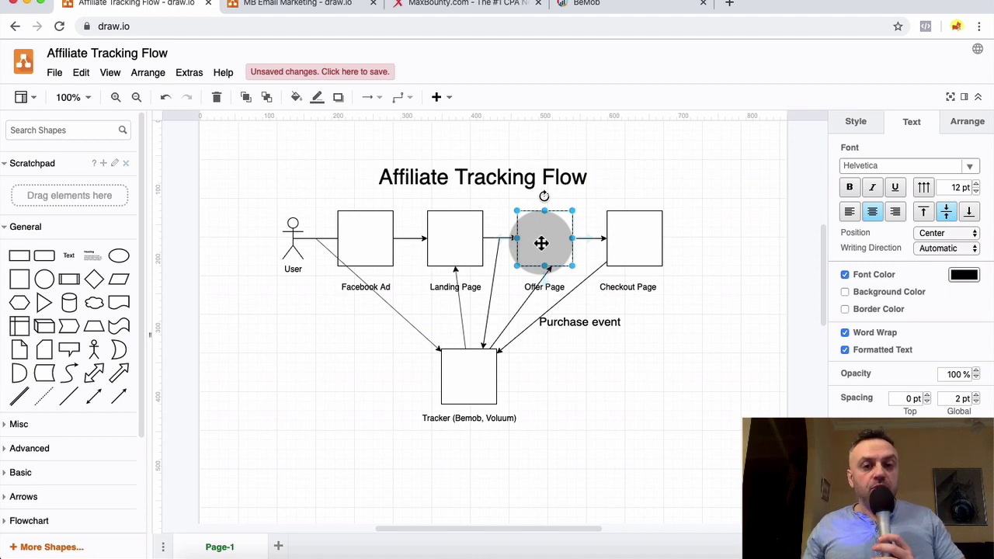
Edit the Facebook Sweeps campaign in BeMob and set the HM Lander and 300k Lander weights to 50 each.
left_click(457, 4)
left_click(588, 6)
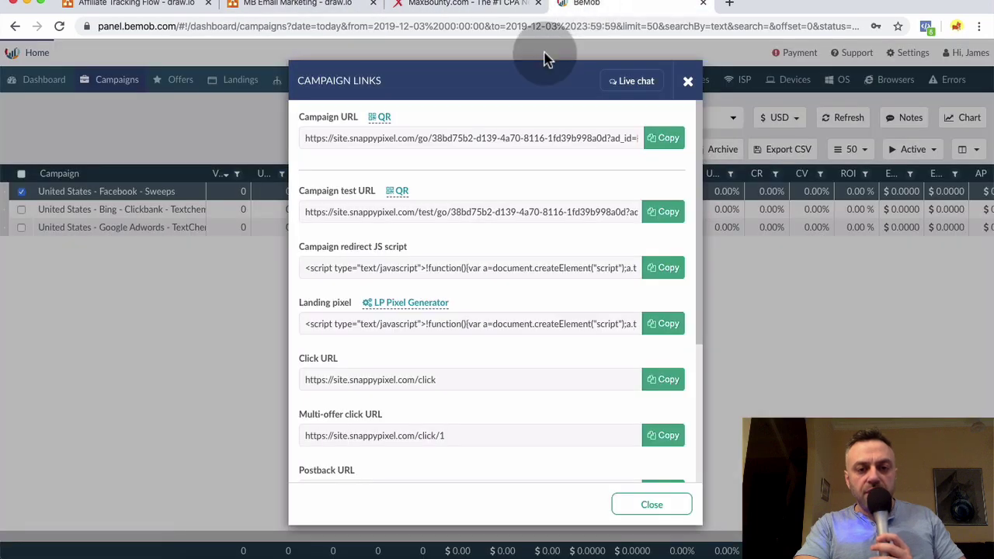
left_click(692, 82)
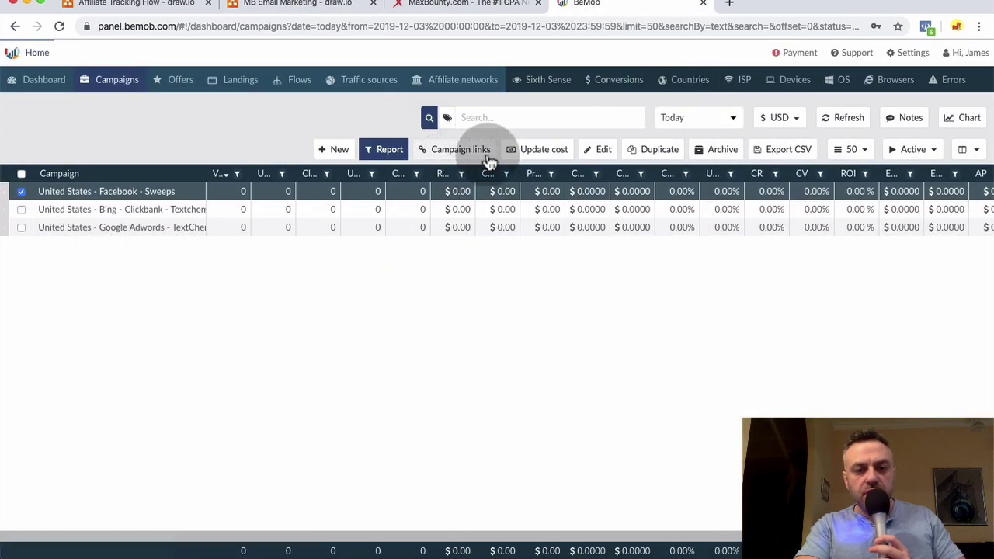
left_click(604, 152)
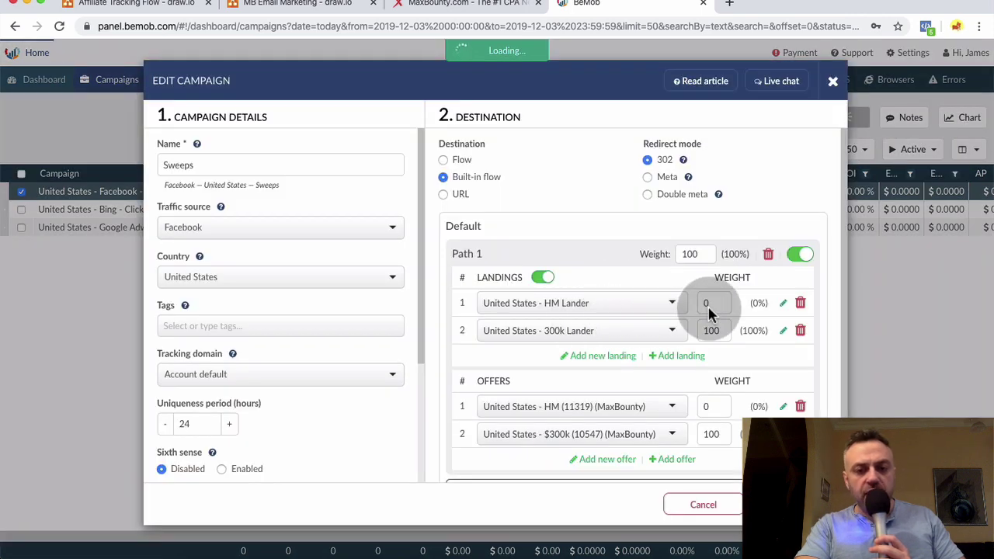
key("BackSpace")
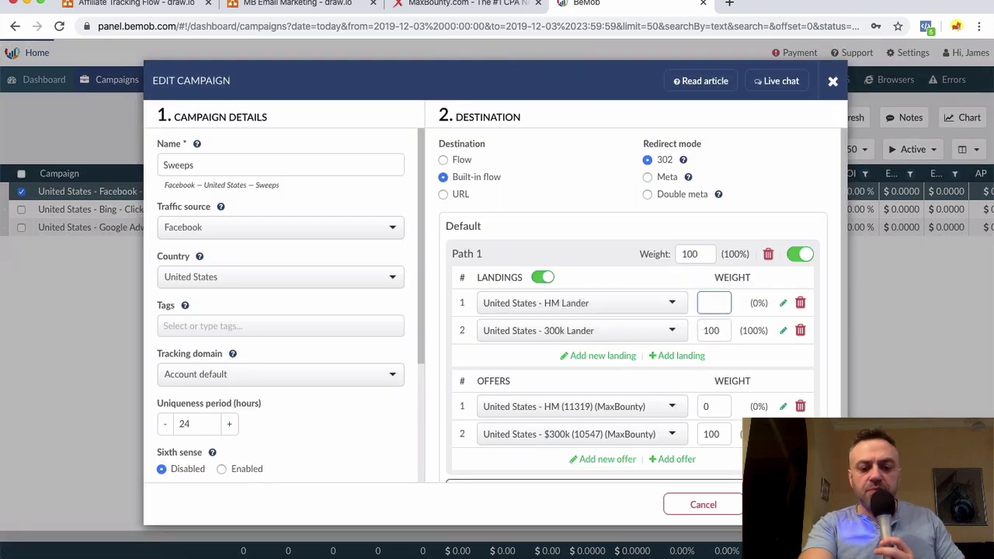
left_click_drag(716, 332, 681, 334)
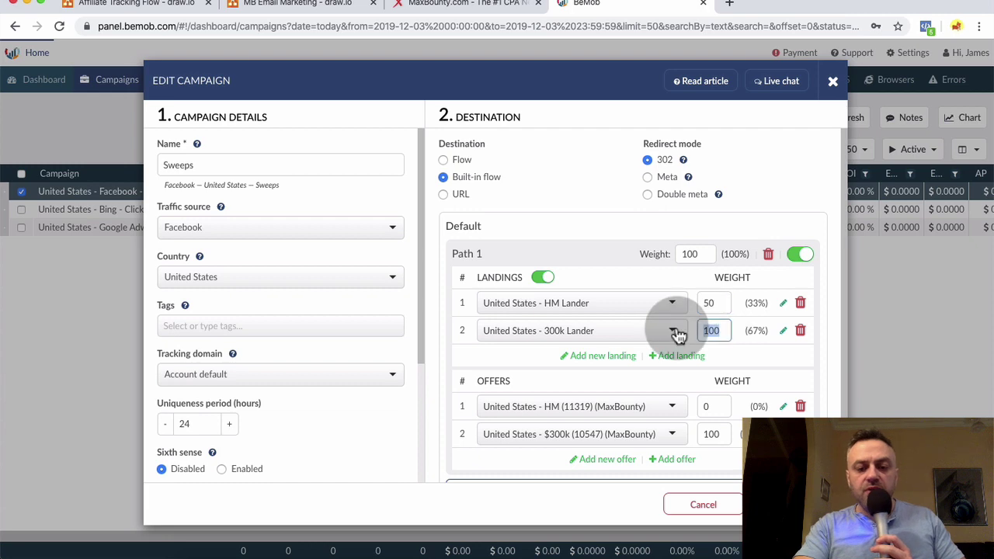
type("50")
Add a third landing row to Path 1, check the available landers and remove the row.
scroll(684, 355, "down", 2)
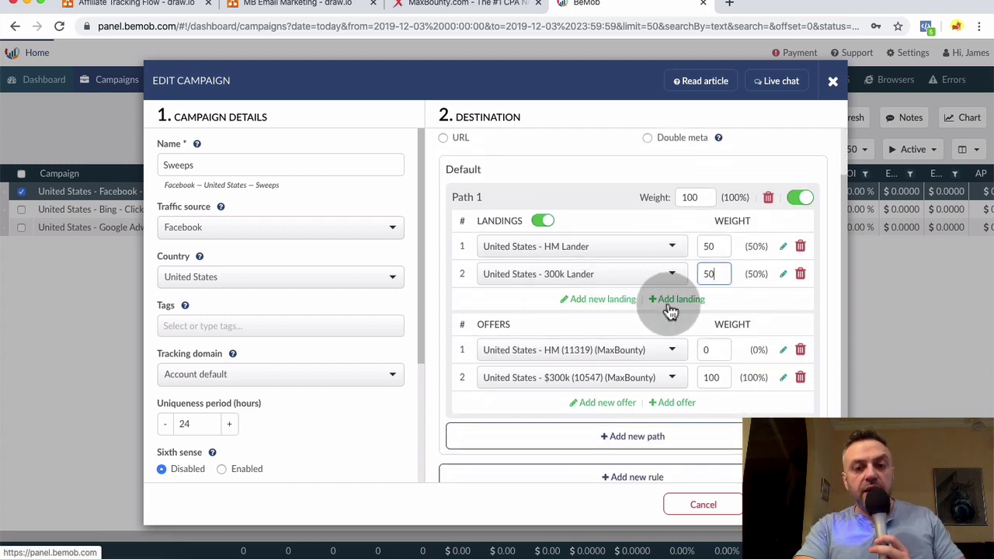
left_click(678, 301)
left_click(635, 302)
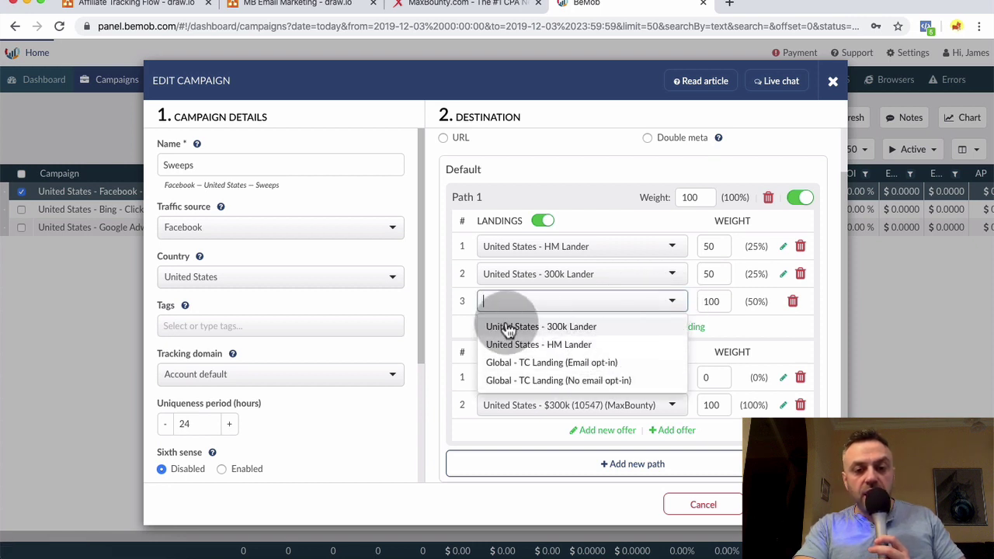
left_click(813, 308)
left_click(793, 302)
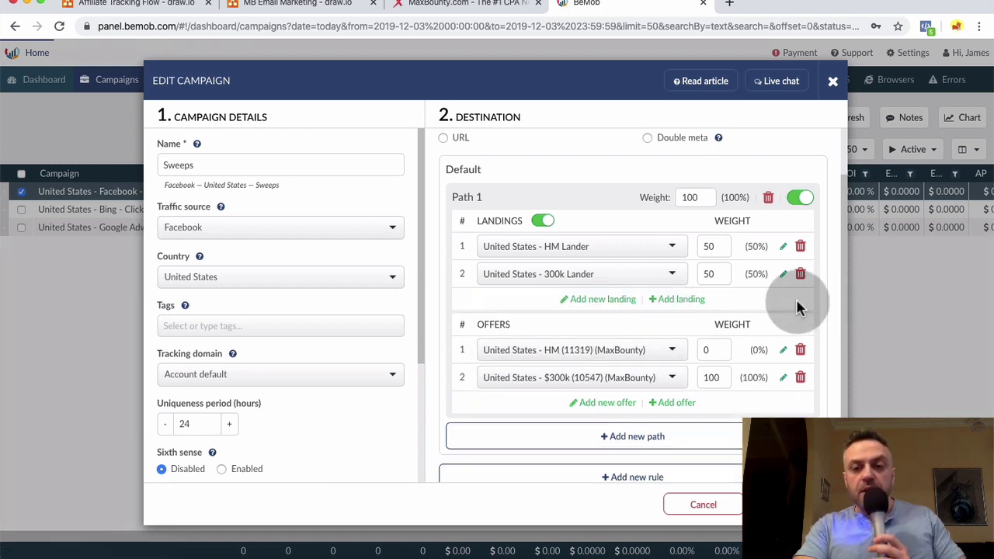
Review the $300,000 Instant Play Sweepstakes offer details on MaxBounty alongside the offers in the BeMob campaign settings.
scroll(709, 337, "down", 1)
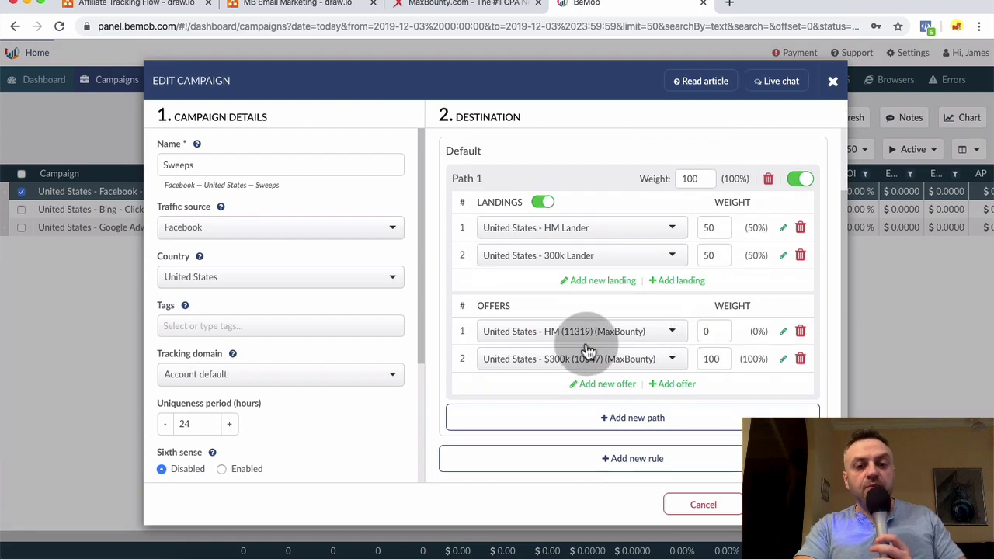
left_click(474, 10)
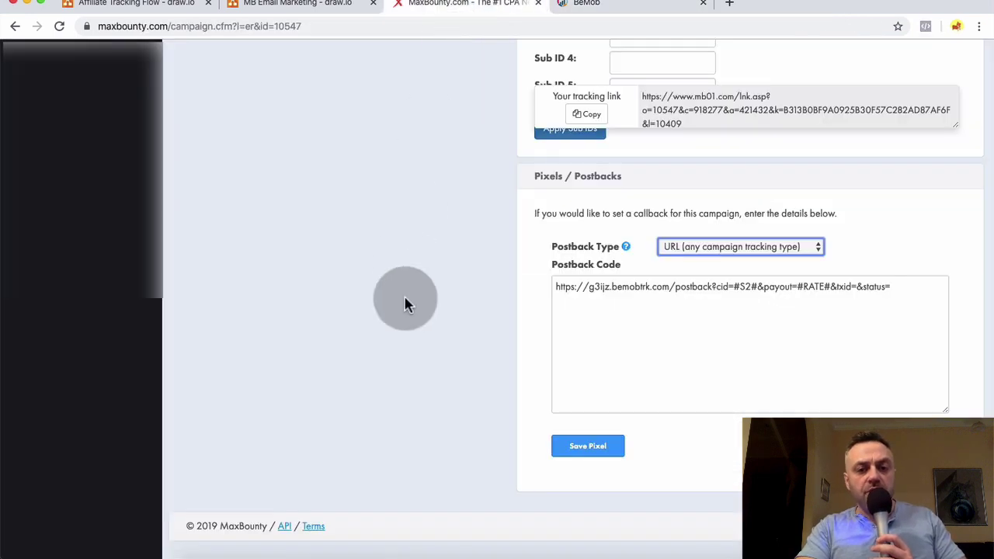
scroll(404, 295, "up", 10)
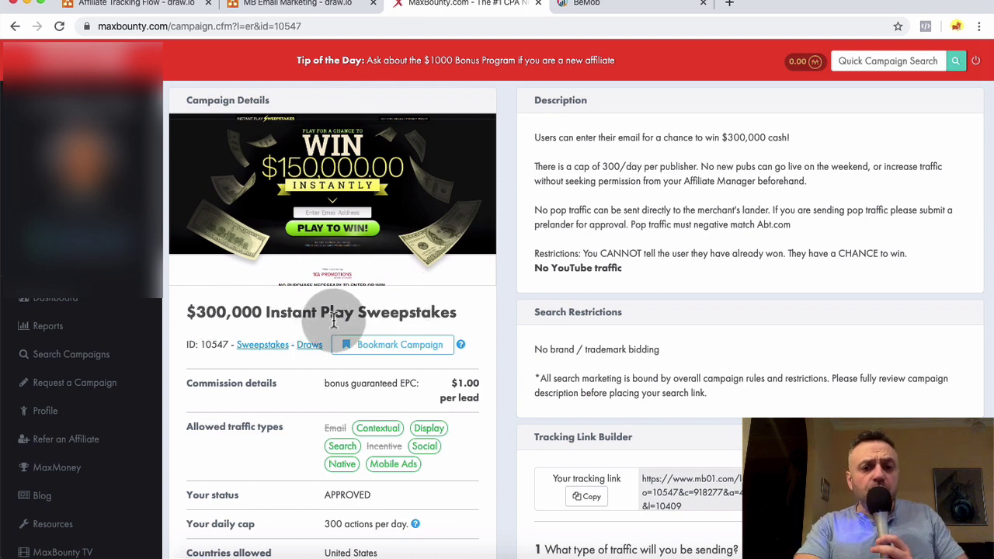
left_click(624, 12)
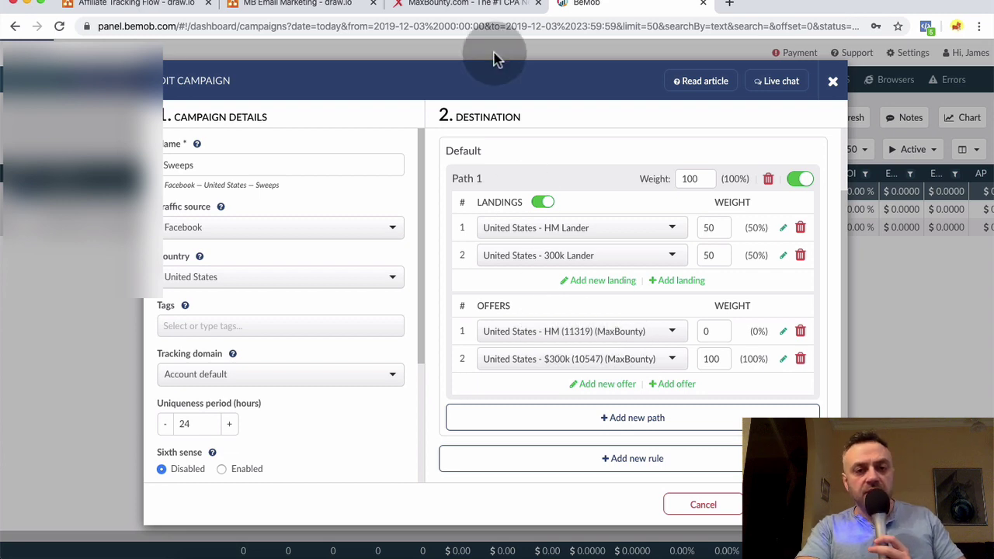
left_click(499, 5)
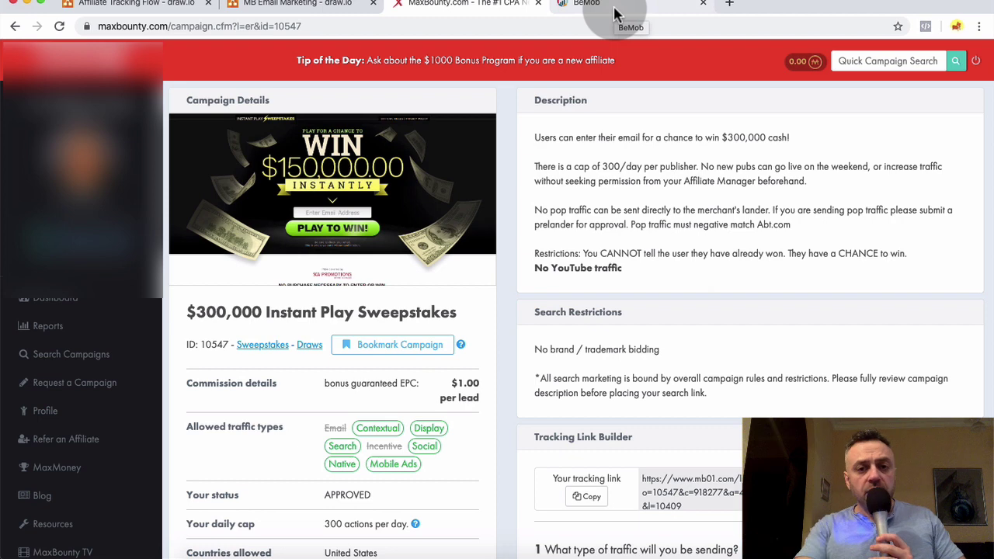
left_click(612, 13)
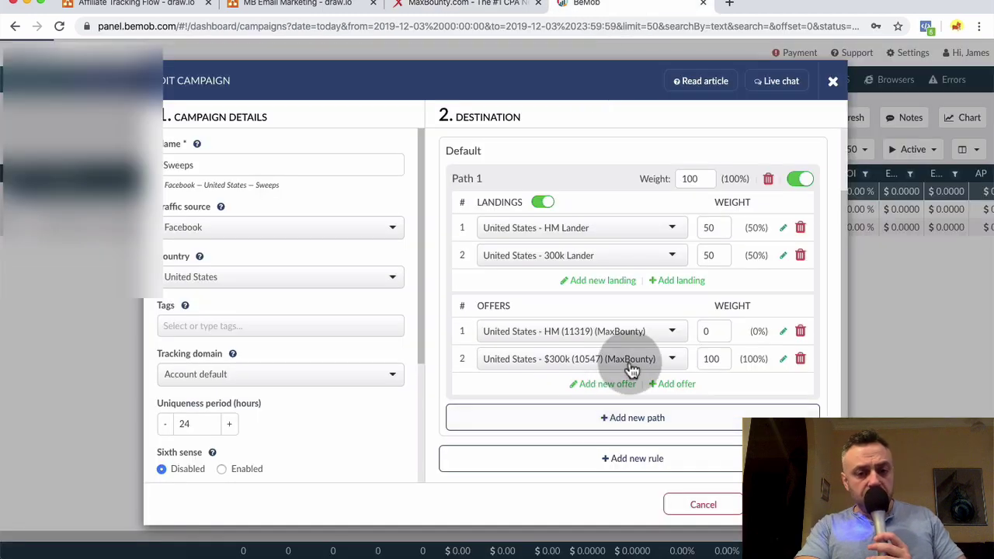
Set the weights of the HM (11319) and $300k (10547) offers to 50 each and return to the draw.io tracking diagram.
double_click(719, 331)
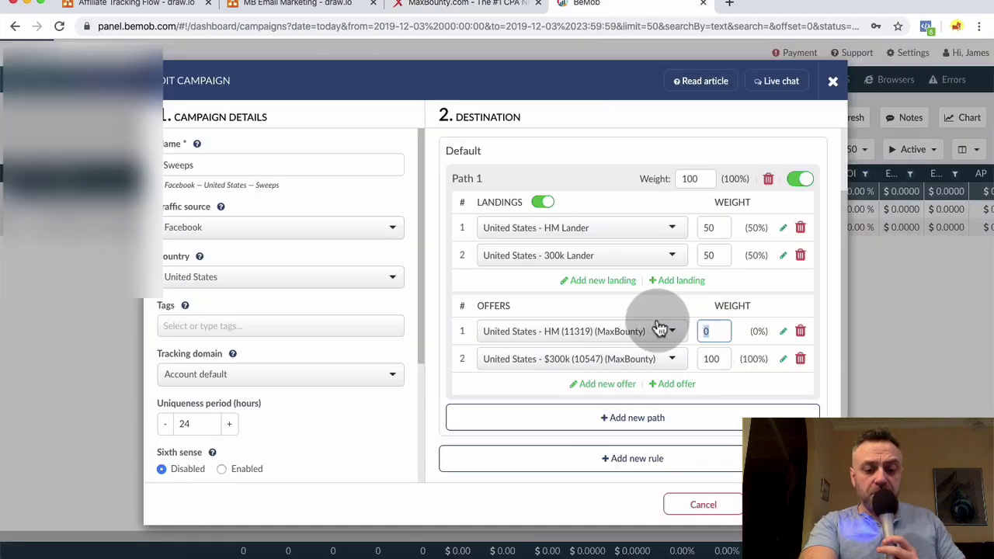
type("50")
double_click(730, 361)
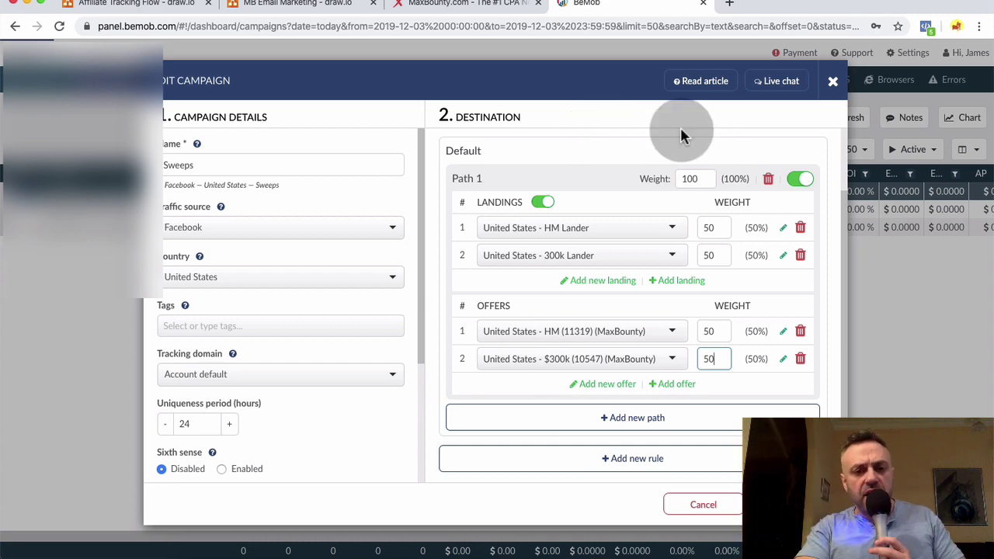
left_click(132, 7)
left_click(317, 371)
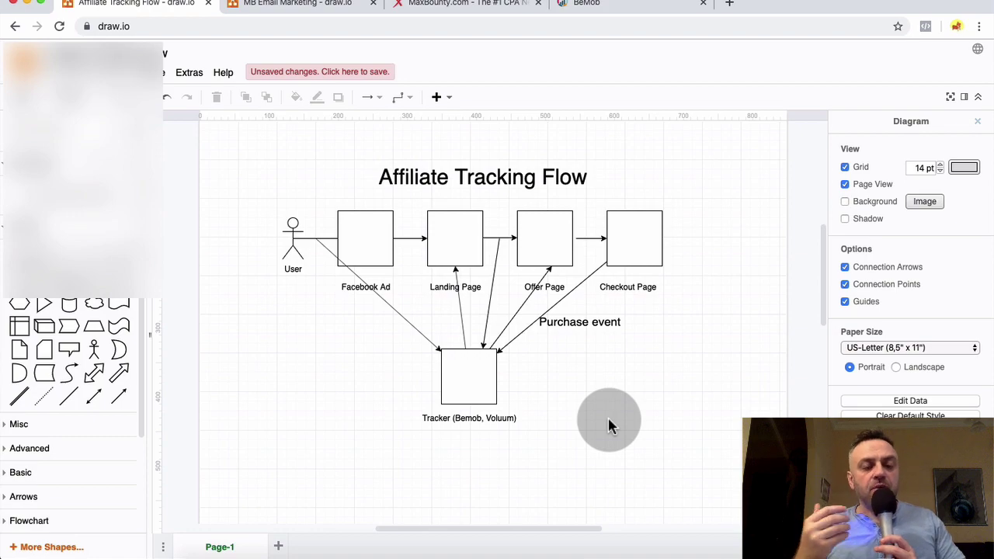
Examine the #S2# value of the cid parameter in the MaxBounty $300,000 Instant Play Sweepstakes postback code, and return to the draw.io tracking diagram.
left_click(489, 6)
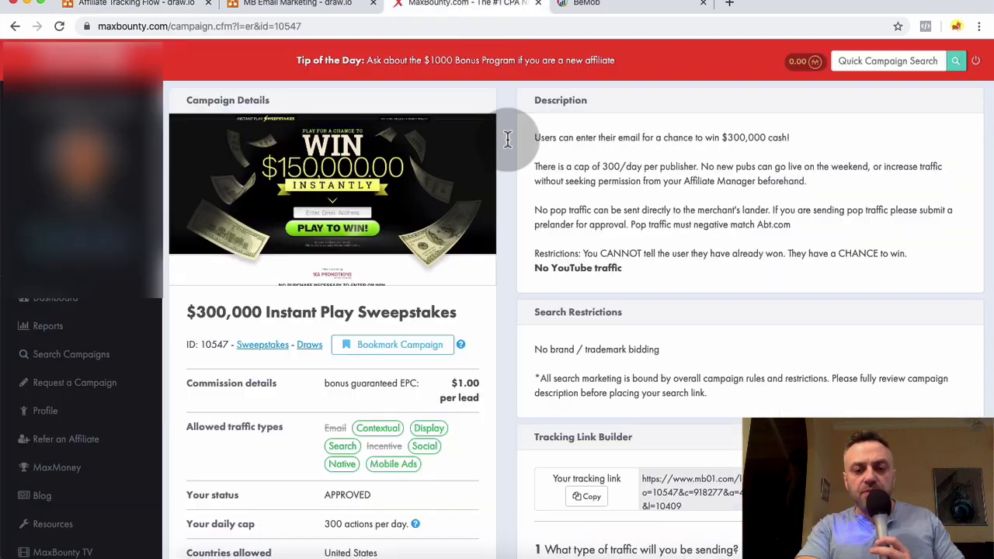
scroll(621, 358, "down", 8)
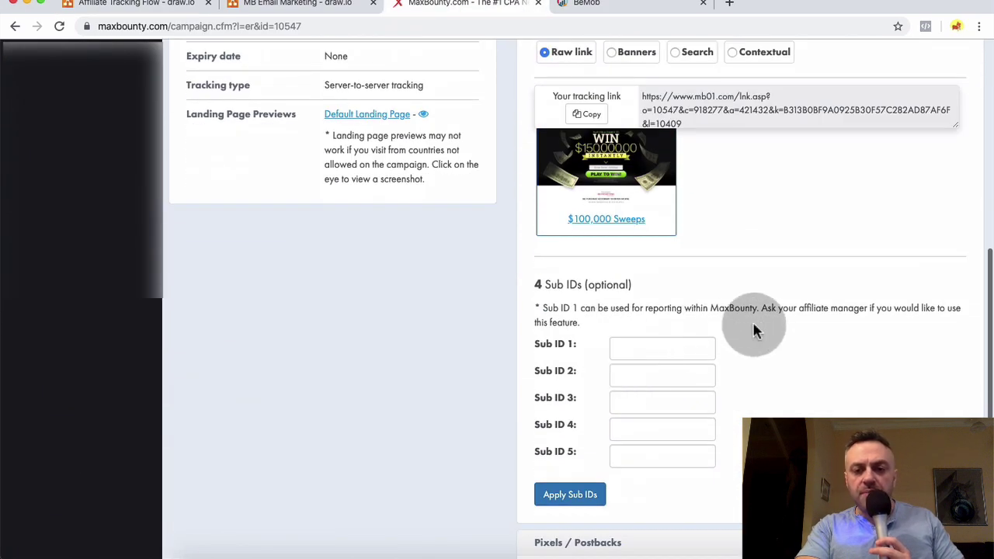
scroll(753, 326, "down", 3)
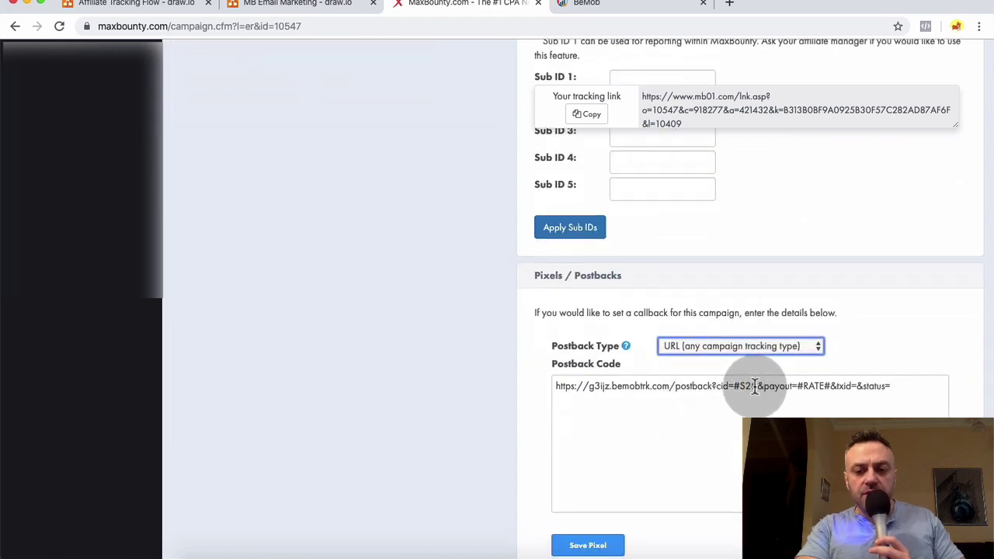
left_click_drag(716, 386, 758, 386)
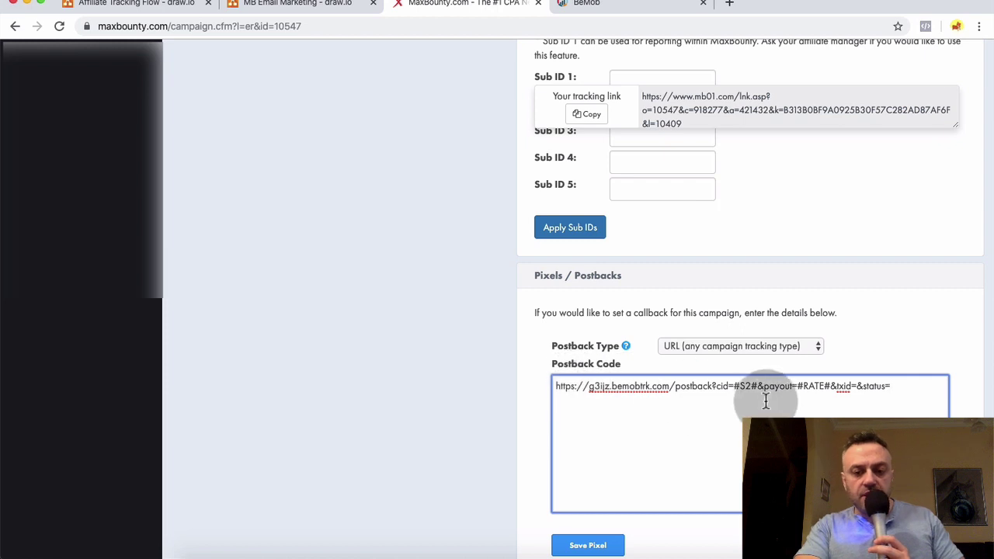
double_click(746, 386)
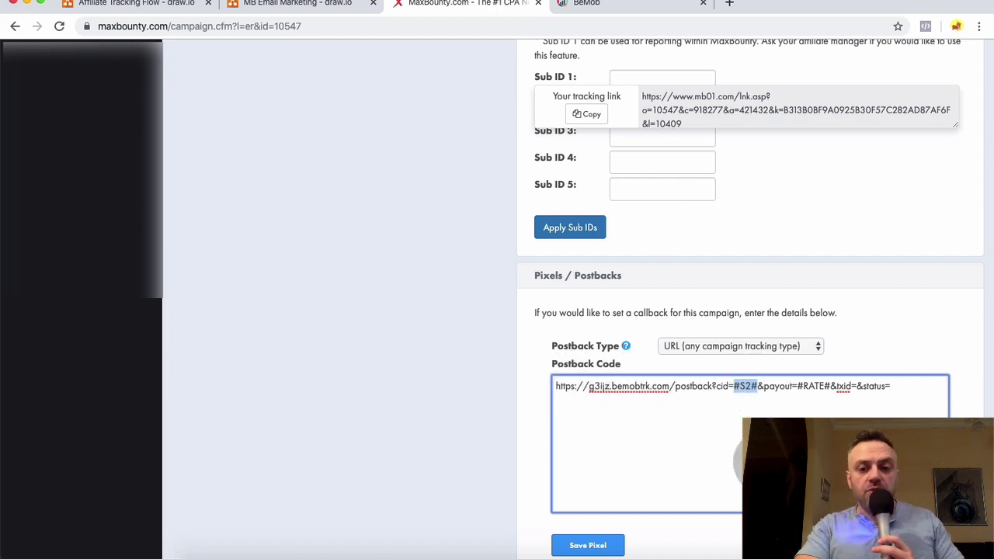
left_click(734, 387)
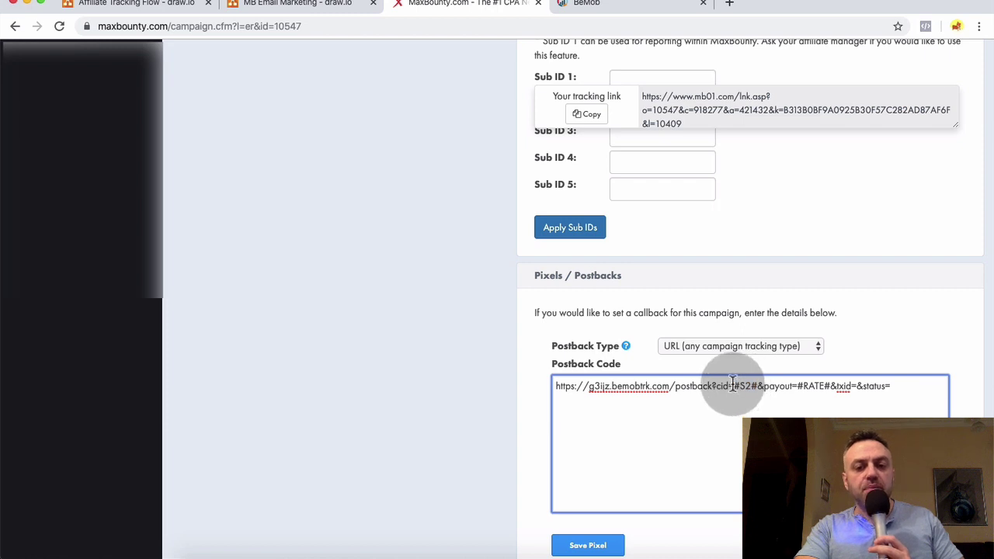
left_click_drag(733, 388, 758, 391)
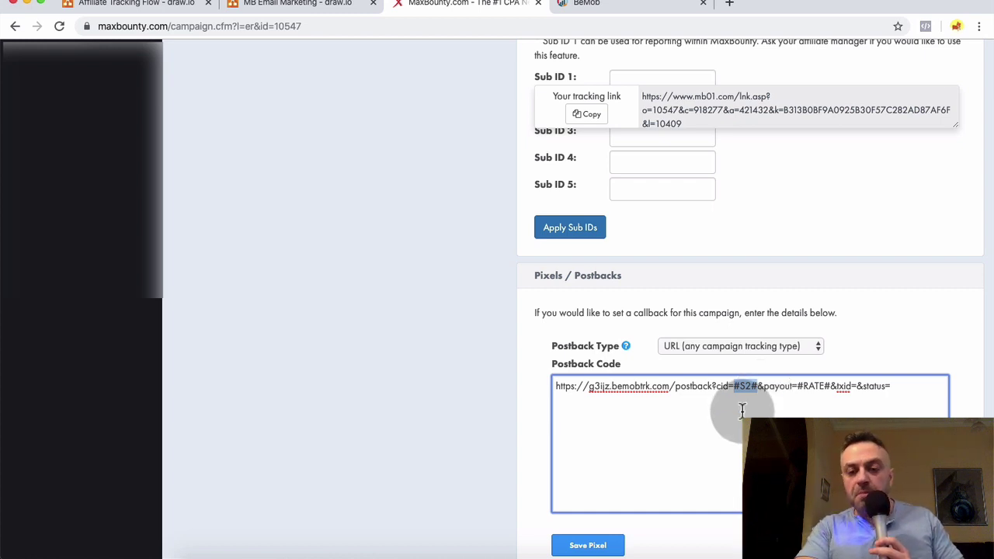
left_click(743, 410)
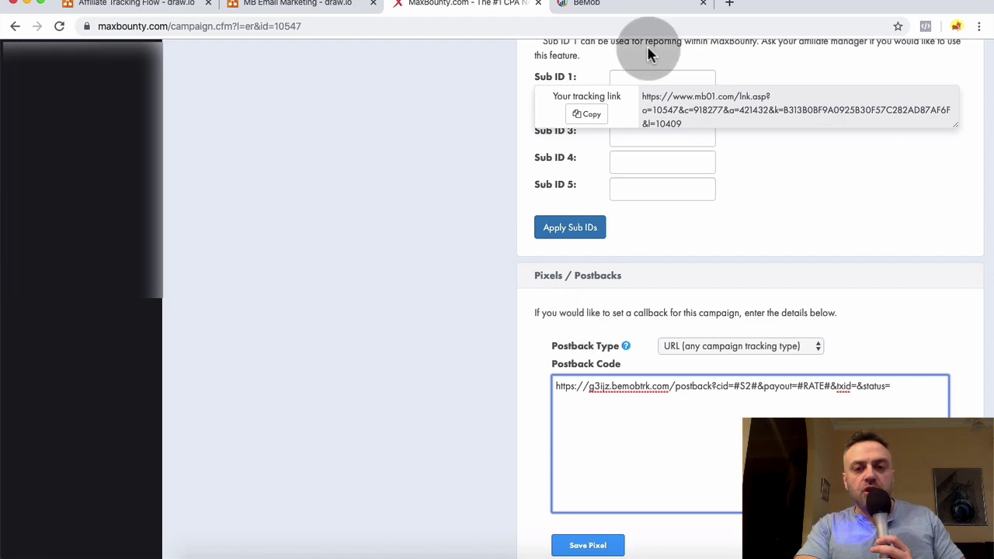
scroll(501, 149, "up", 10)
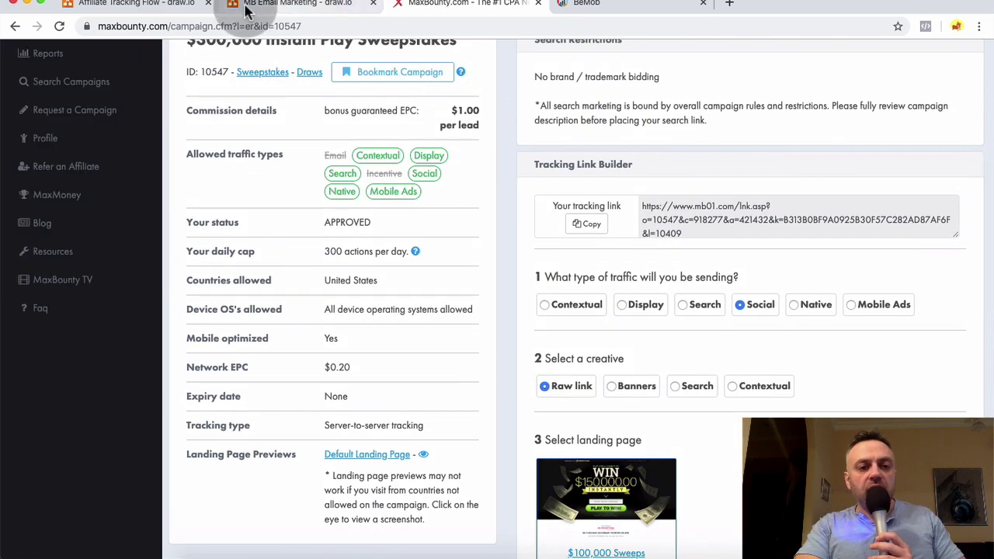
left_click(133, 6)
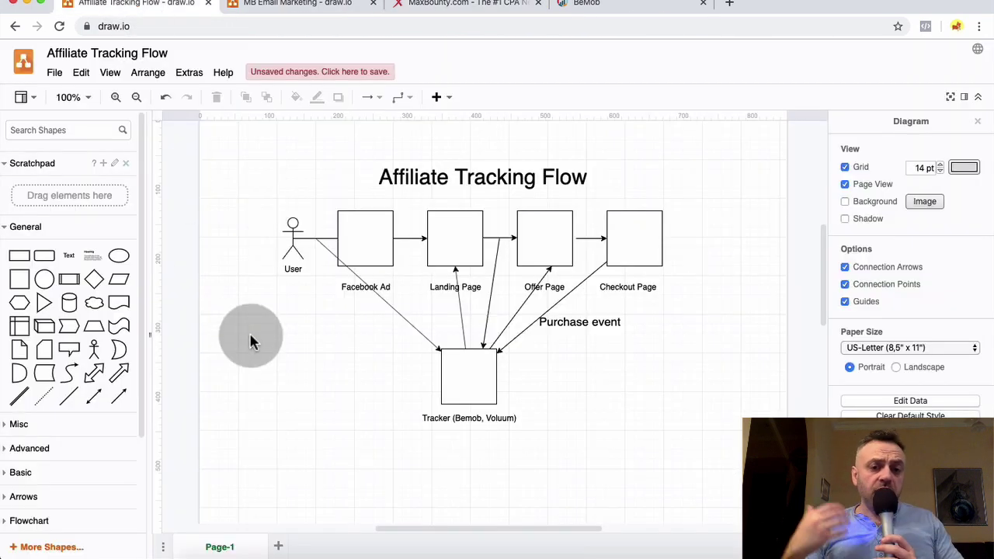